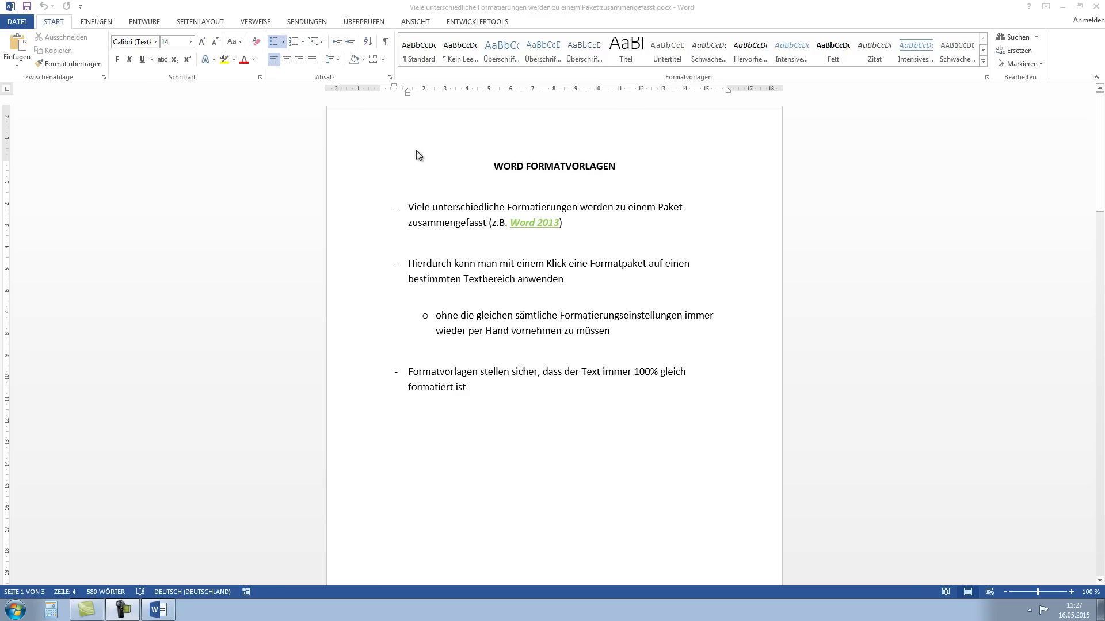
Inspect the font formatting of the 'Word 2013' text without changing anything
click(433, 207)
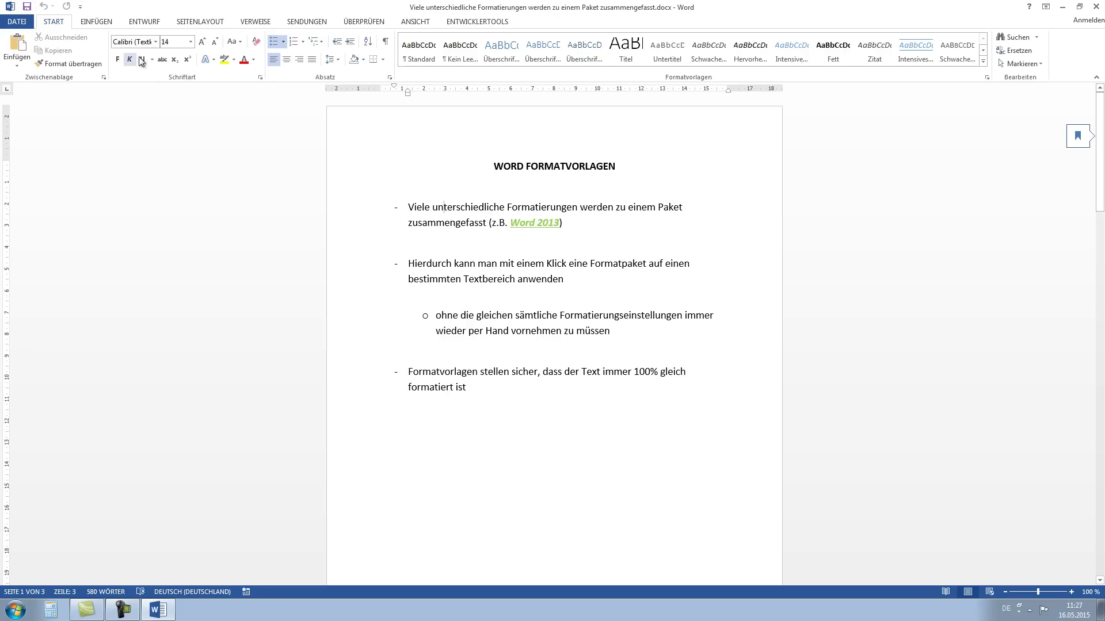
click(154, 43)
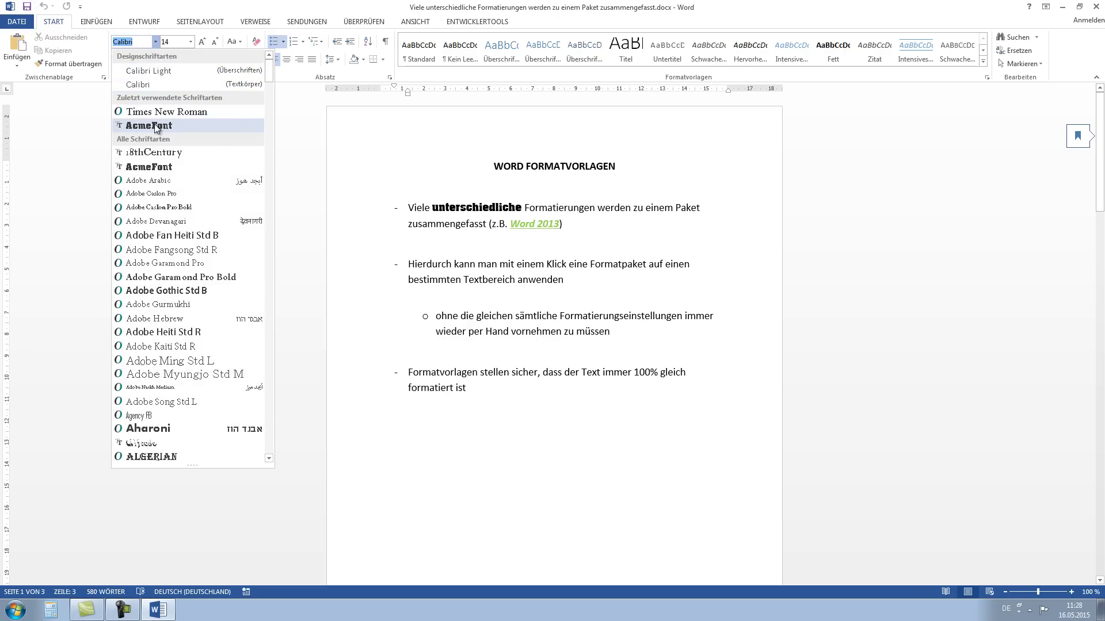
click(391, 155)
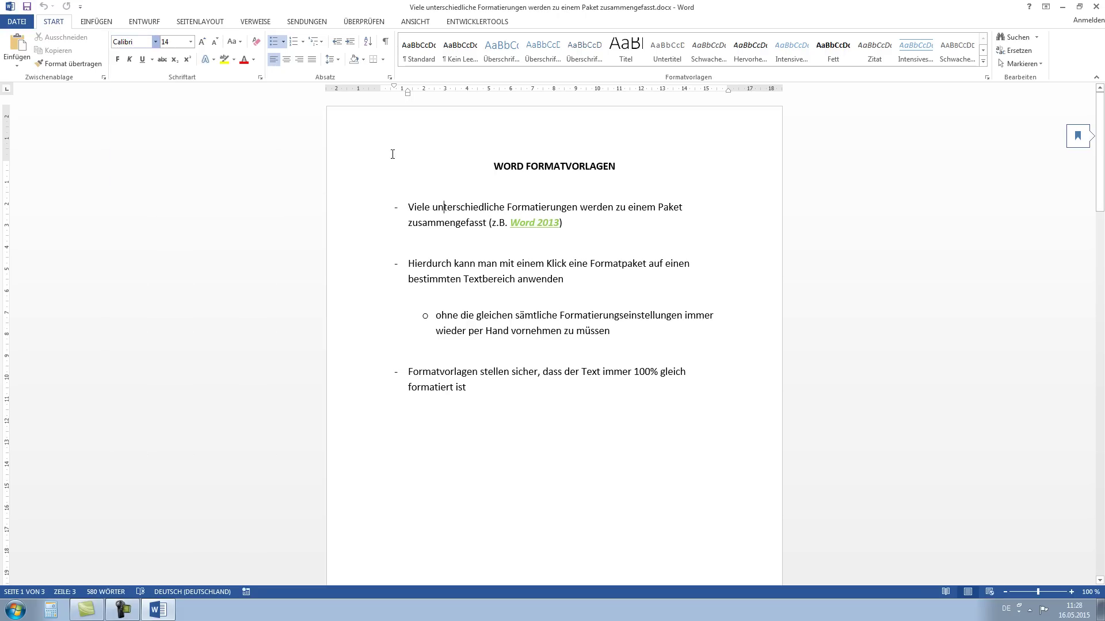
click(519, 223)
click(560, 222)
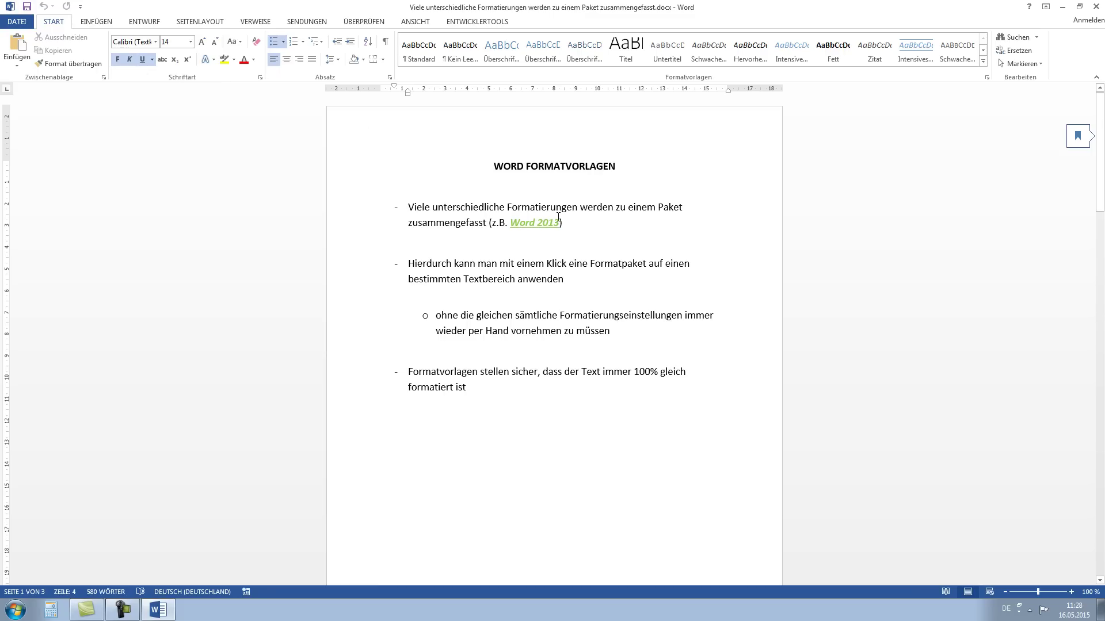
click(538, 205)
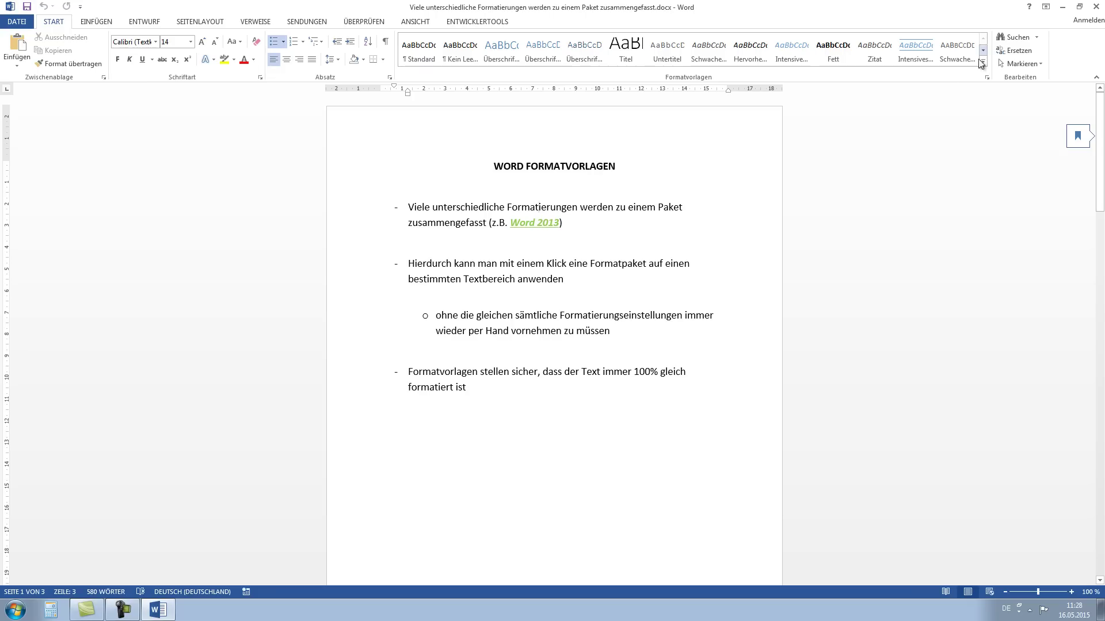
On page 2, apply the Titel style to 'Einführung in Microsoft Word'
scroll(604, 270, down, 3)
scroll(576, 299, down, 4)
scroll(576, 299, down, 6)
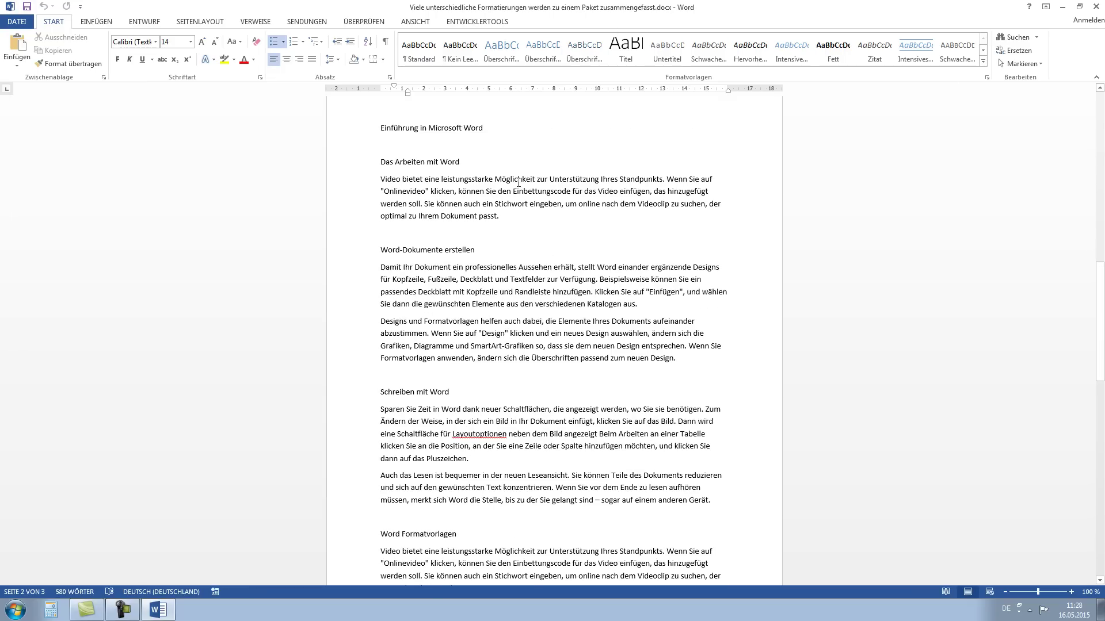
click(452, 130)
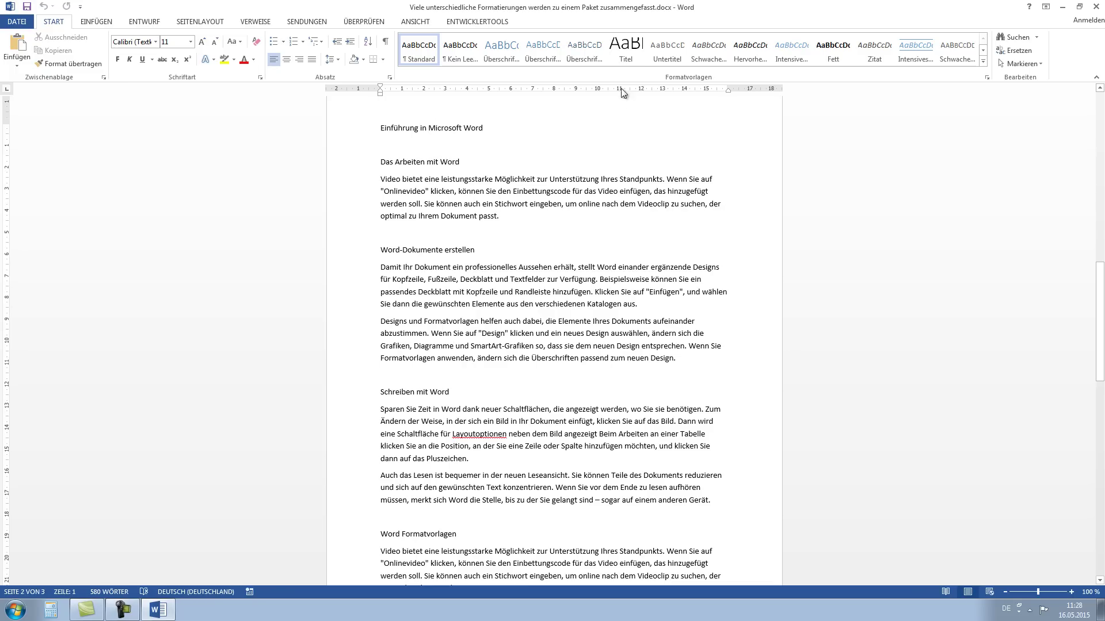
click(620, 56)
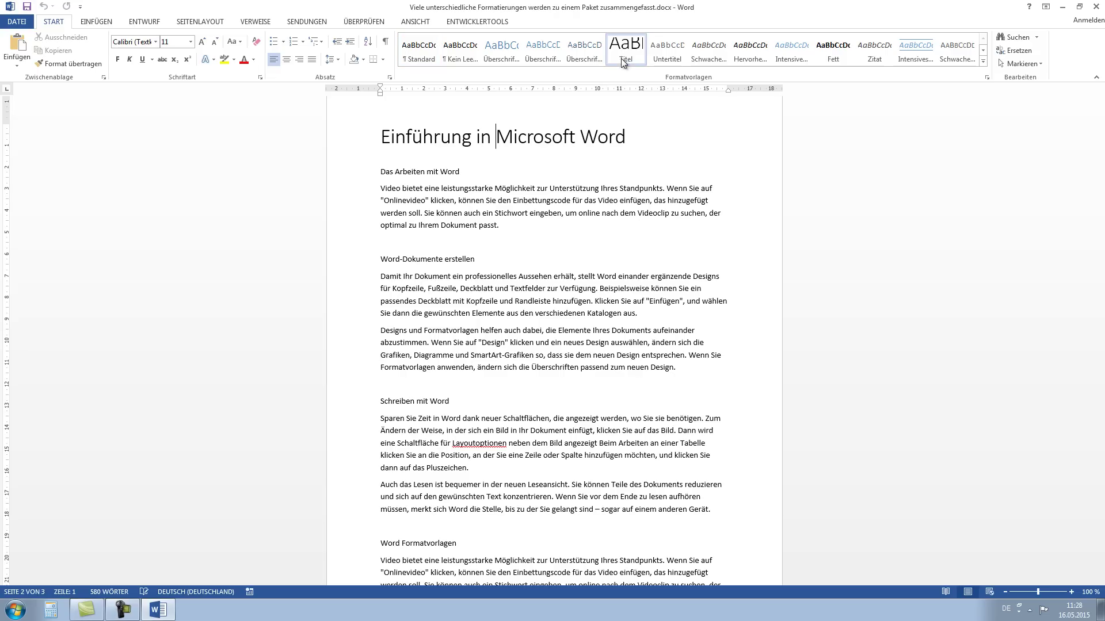
Apply Überschrift 1 to Das Arbeiten mit Word, Word-Dokumente erstellen and Schreiben mit Word
click(428, 172)
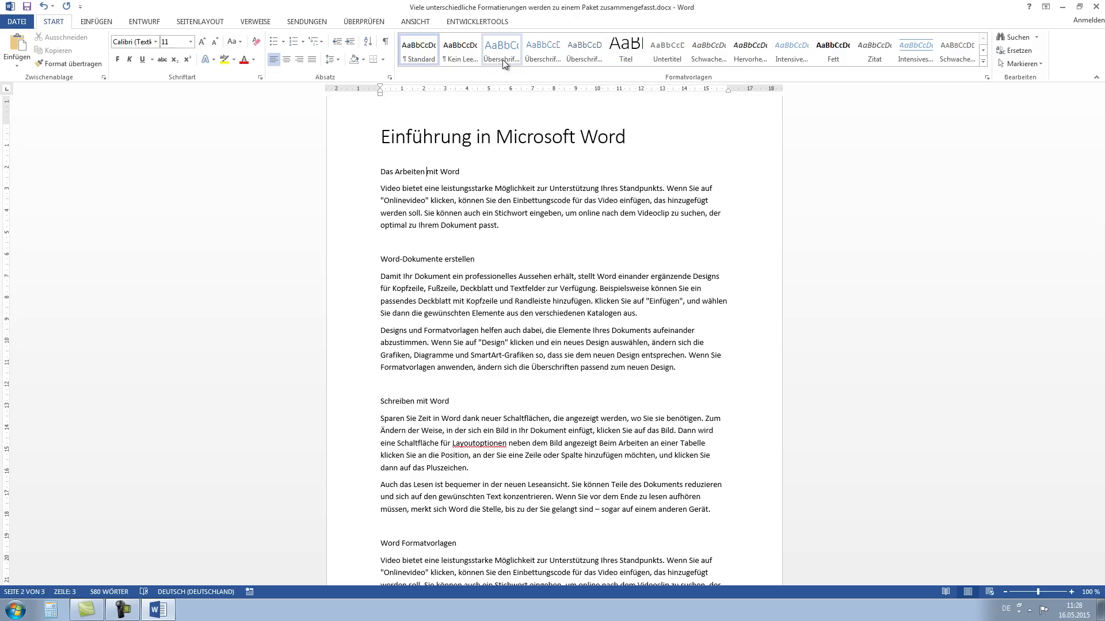
click(502, 60)
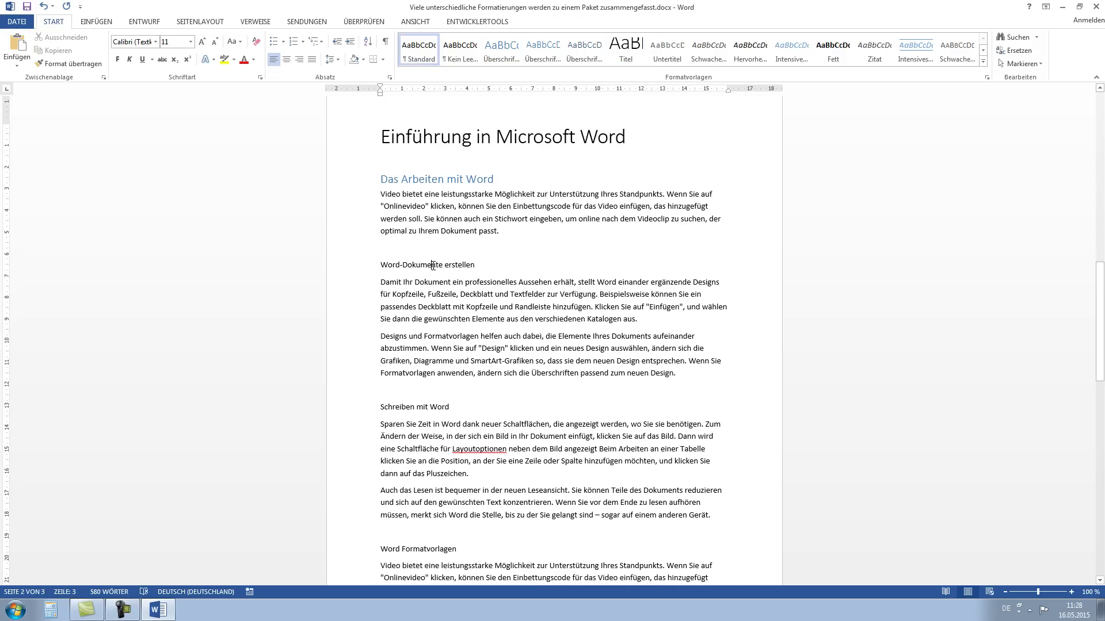
click(499, 58)
click(432, 412)
click(515, 60)
Apply Überschrift 2 to 'Word Formatvorlagen', then check the body and title styles
click(425, 561)
click(426, 421)
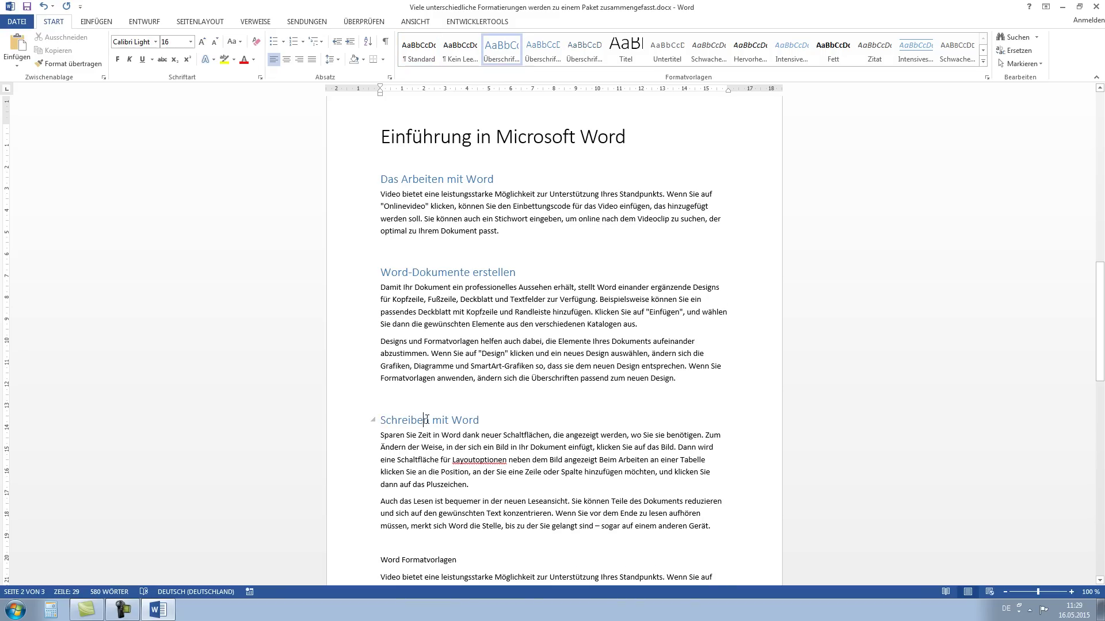
click(413, 560)
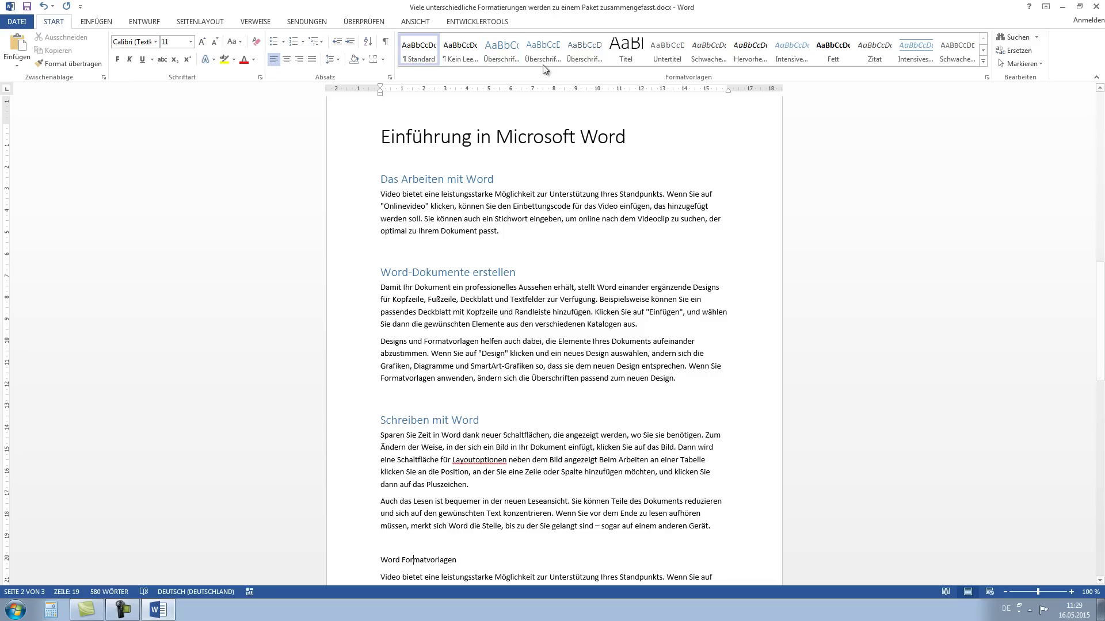
click(543, 57)
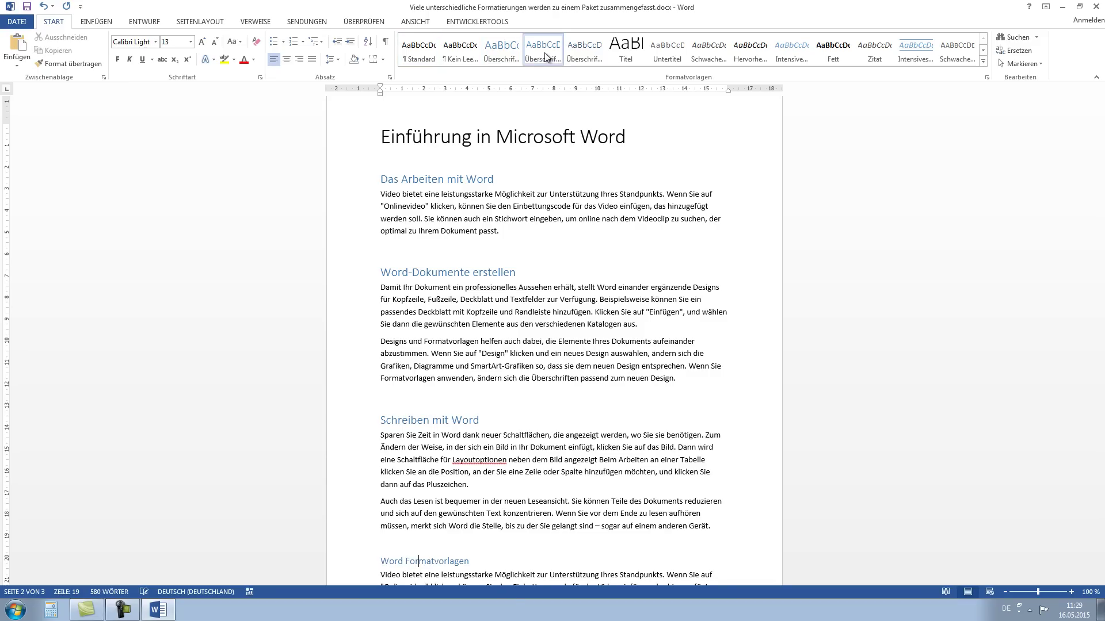
click(504, 447)
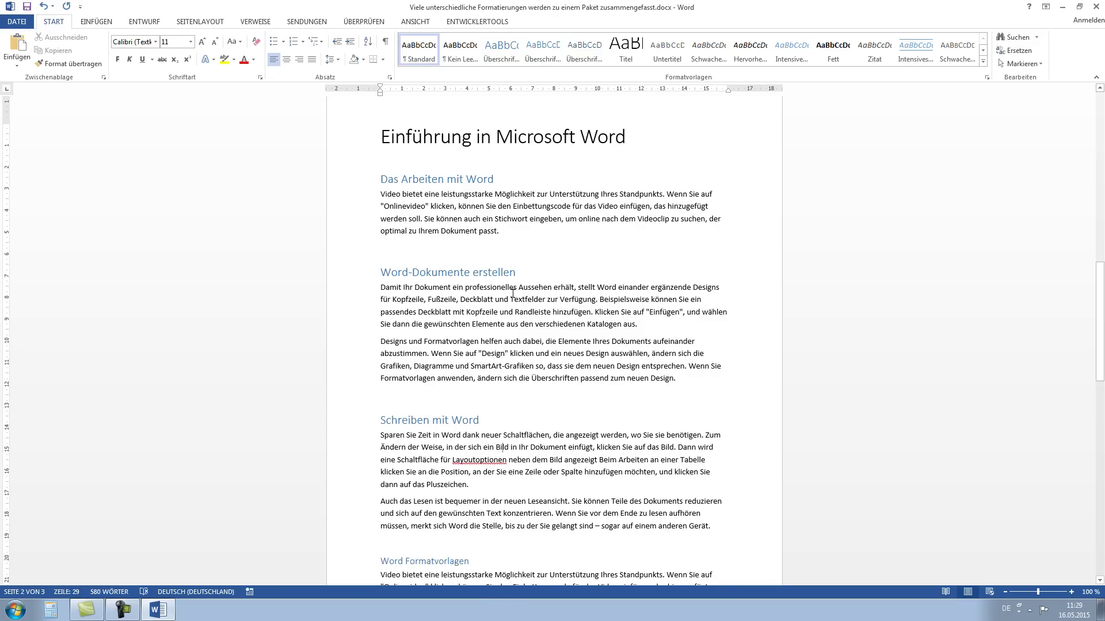
click(504, 138)
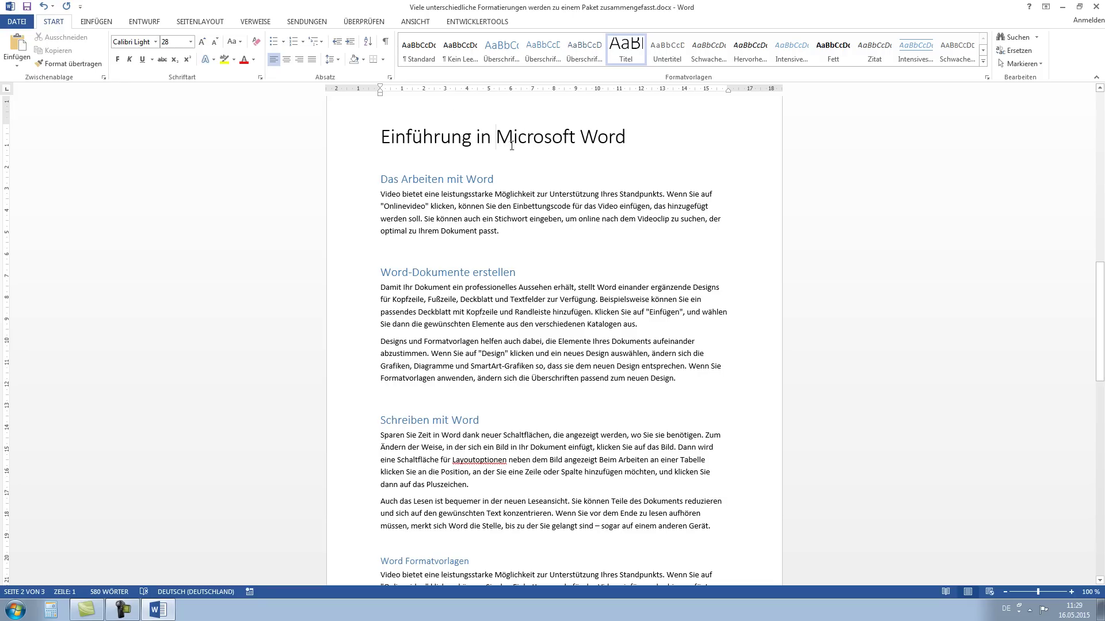
Make the first body paragraph italic Times New Roman
click(571, 207)
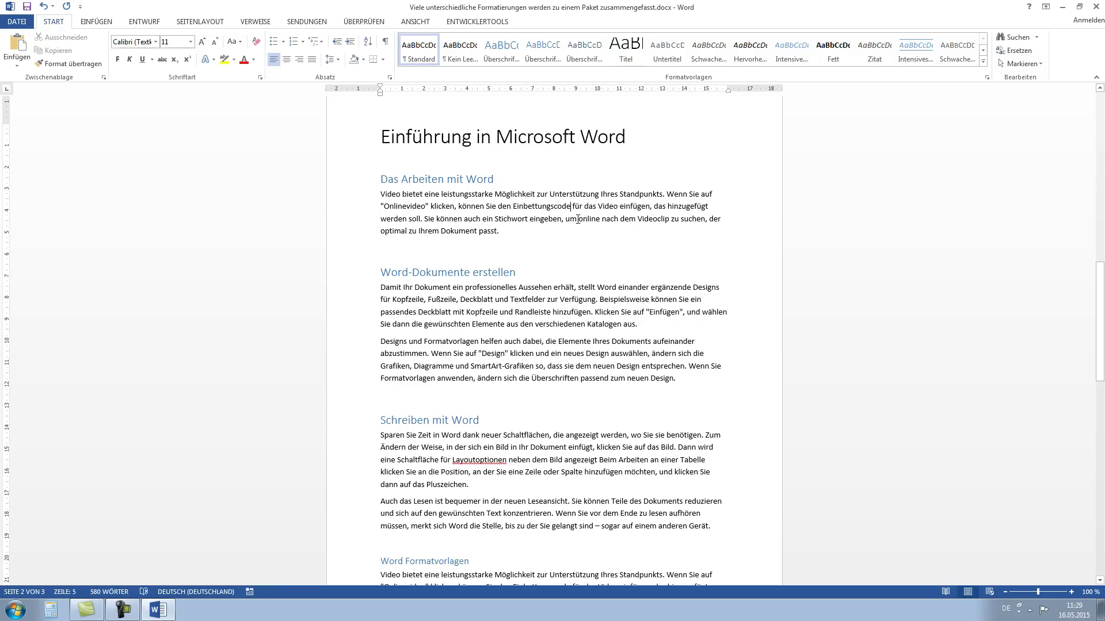
triple_click(504, 233)
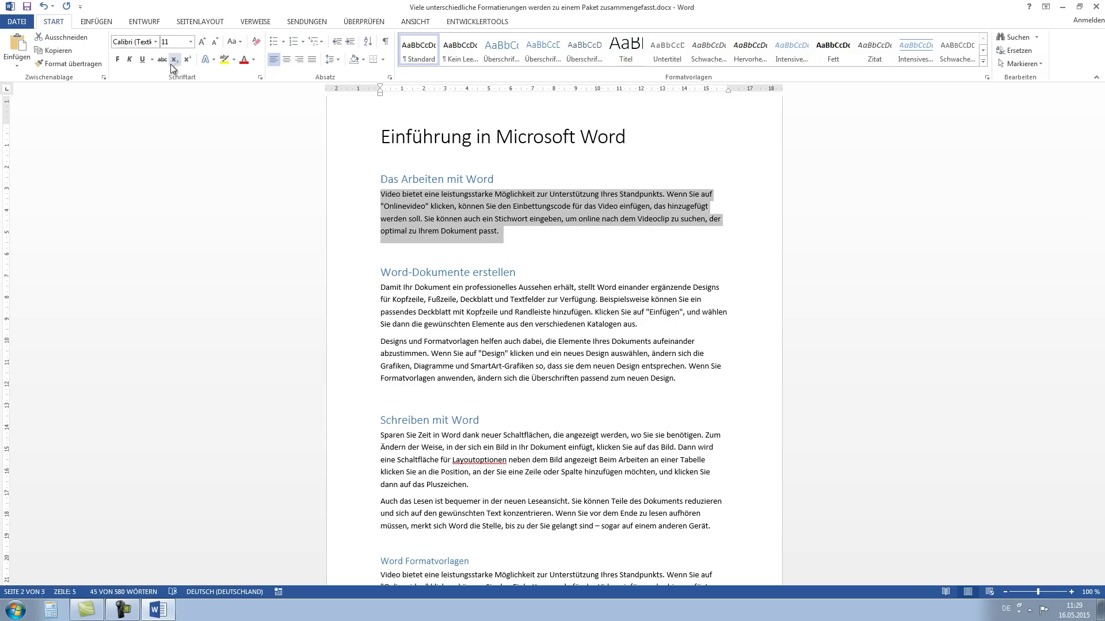
click(156, 42)
click(133, 107)
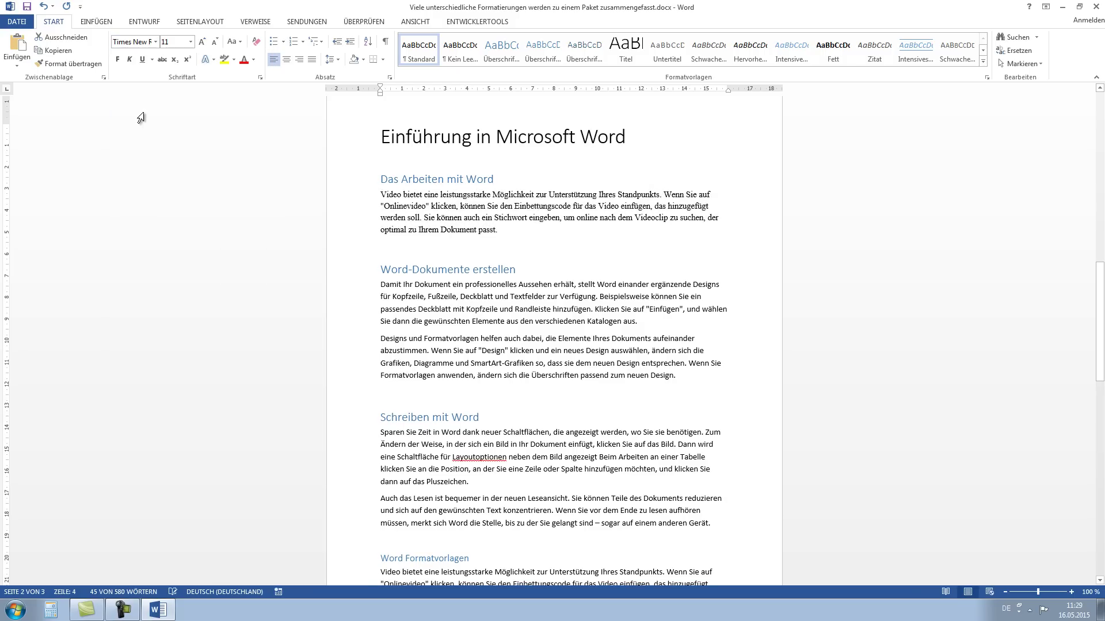
click(129, 59)
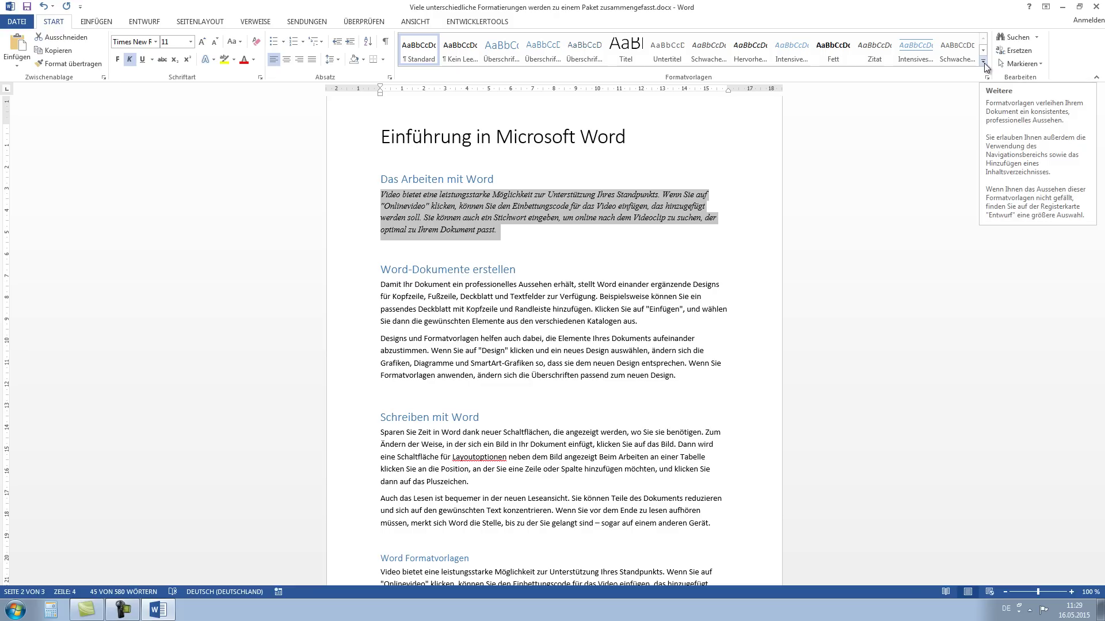
Create the new style Formatvorlage2 from the italic paragraph
click(984, 66)
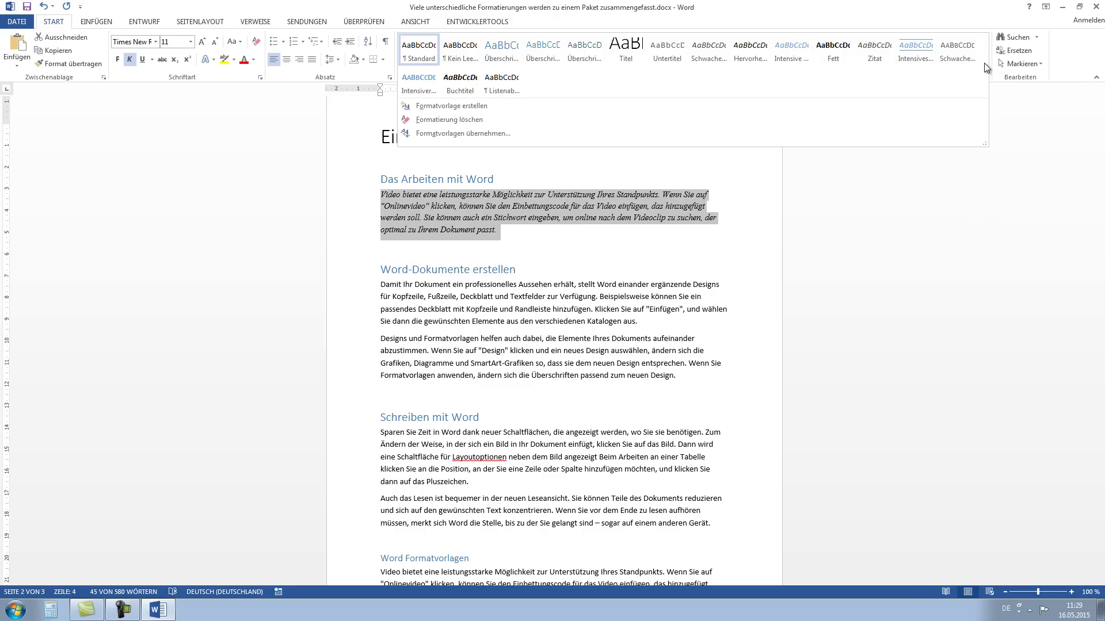
click(494, 105)
drag(622, 127, 665, 109)
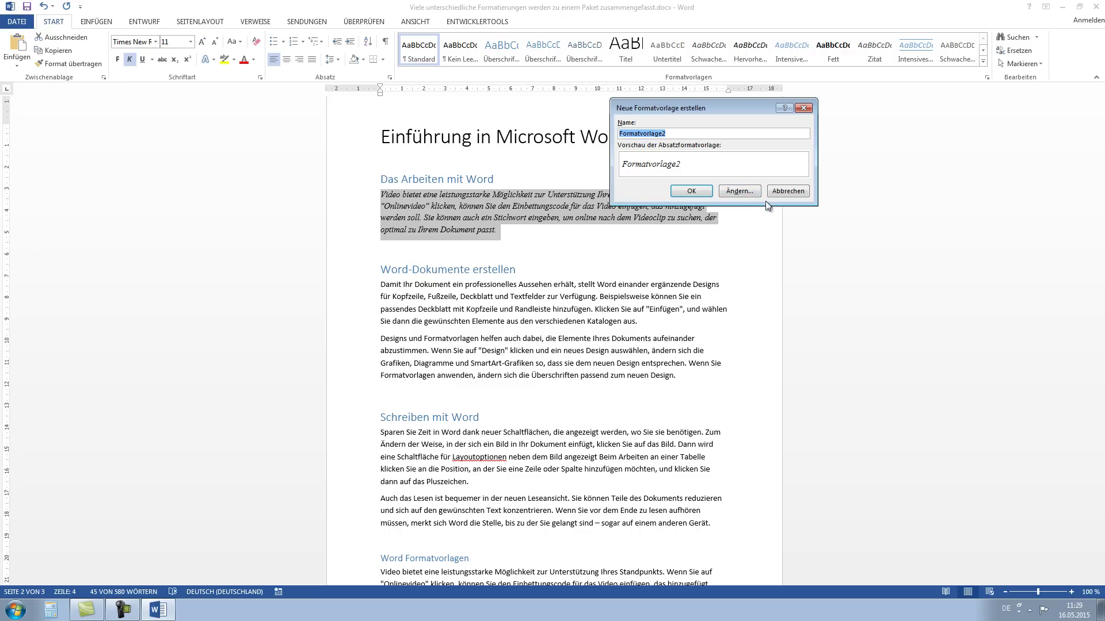
click(740, 192)
click(940, 396)
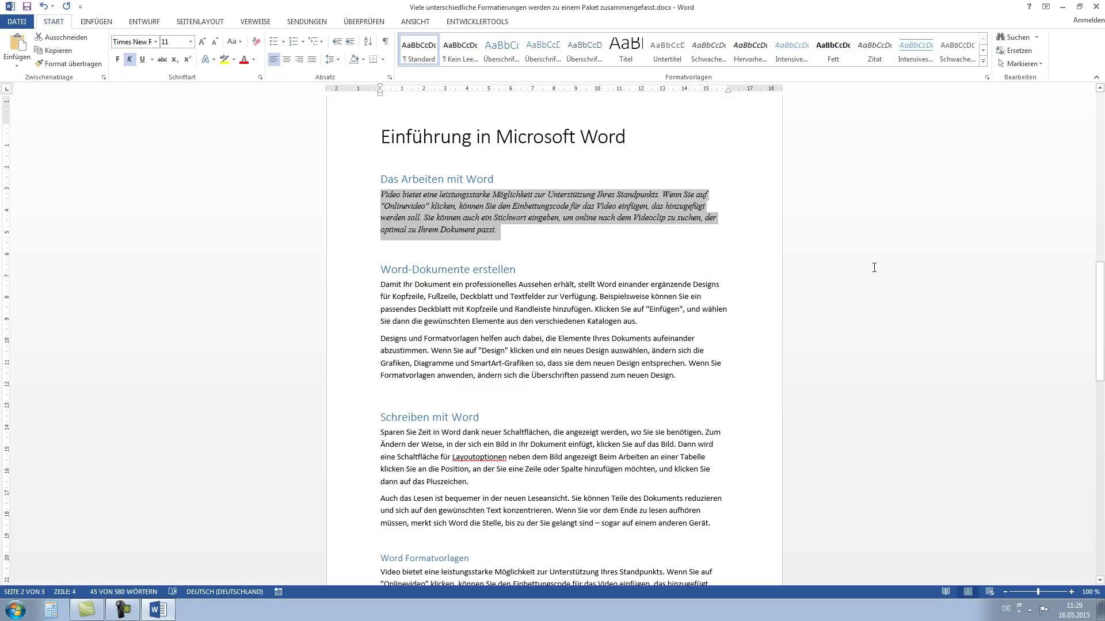
click(983, 61)
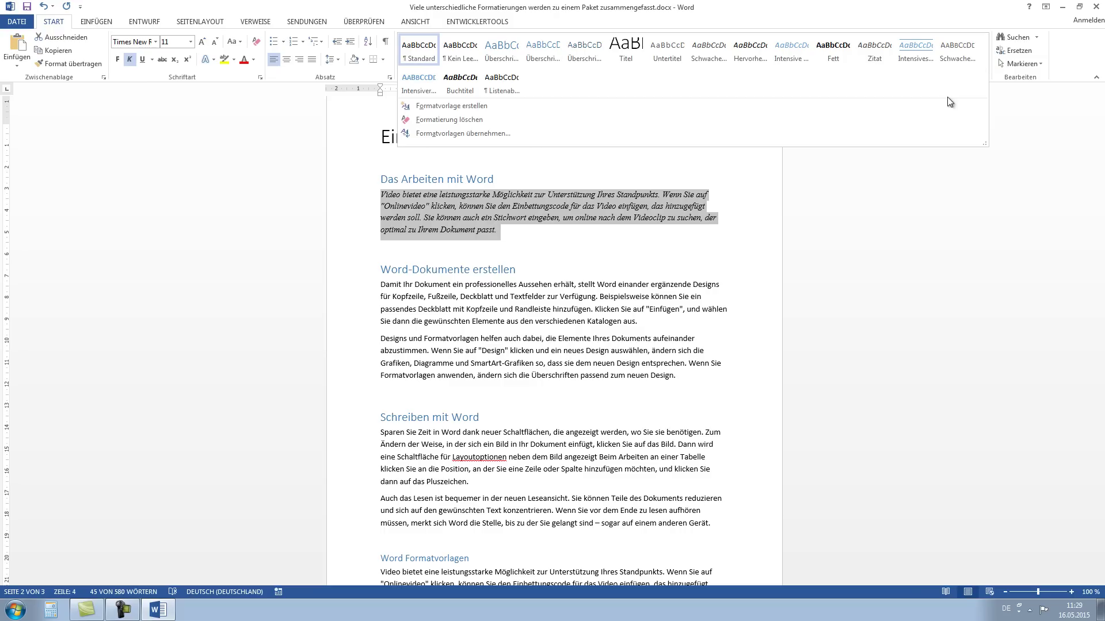
click(738, 106)
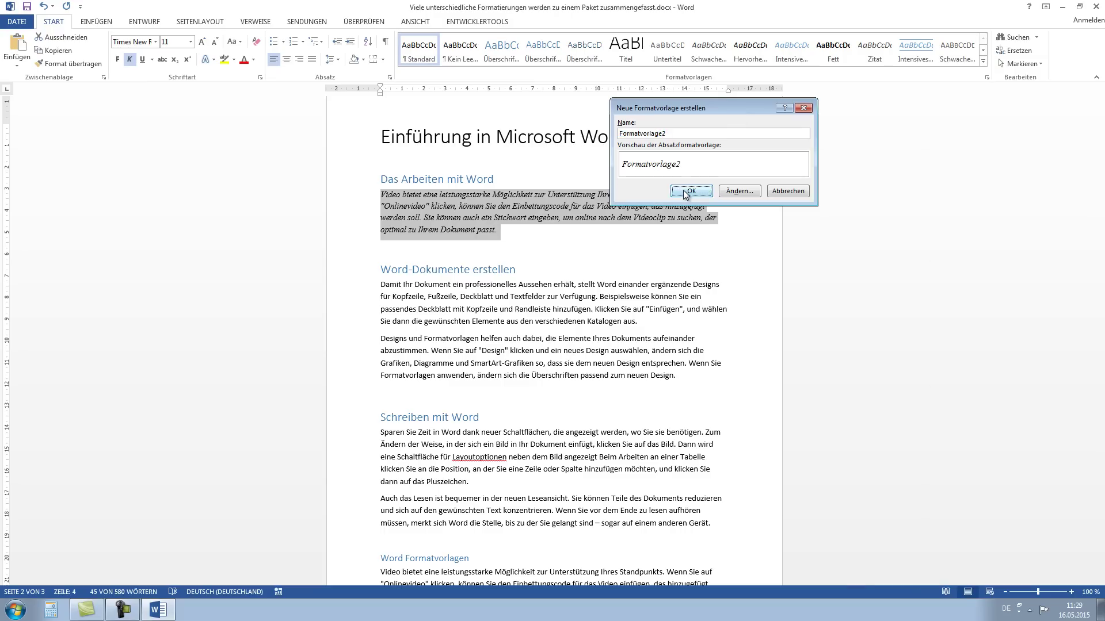
click(682, 189)
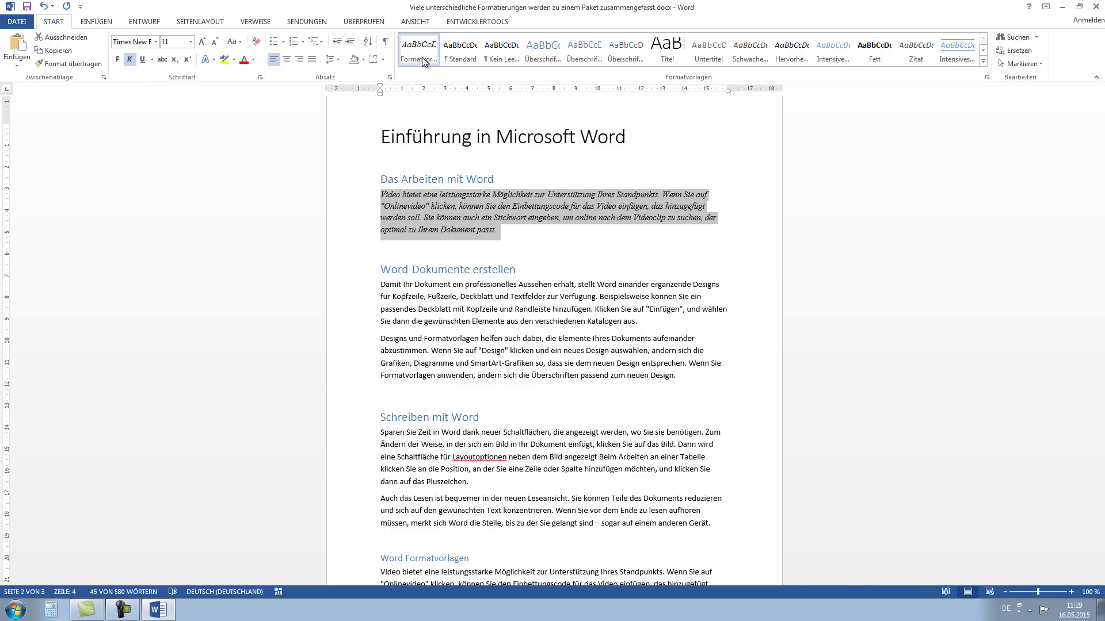
Apply Formatvorlage2 to the Damit Ihr Dokument, Designs und Formatvorlagen and both Schreiben mit Word paragraphs
click(454, 286)
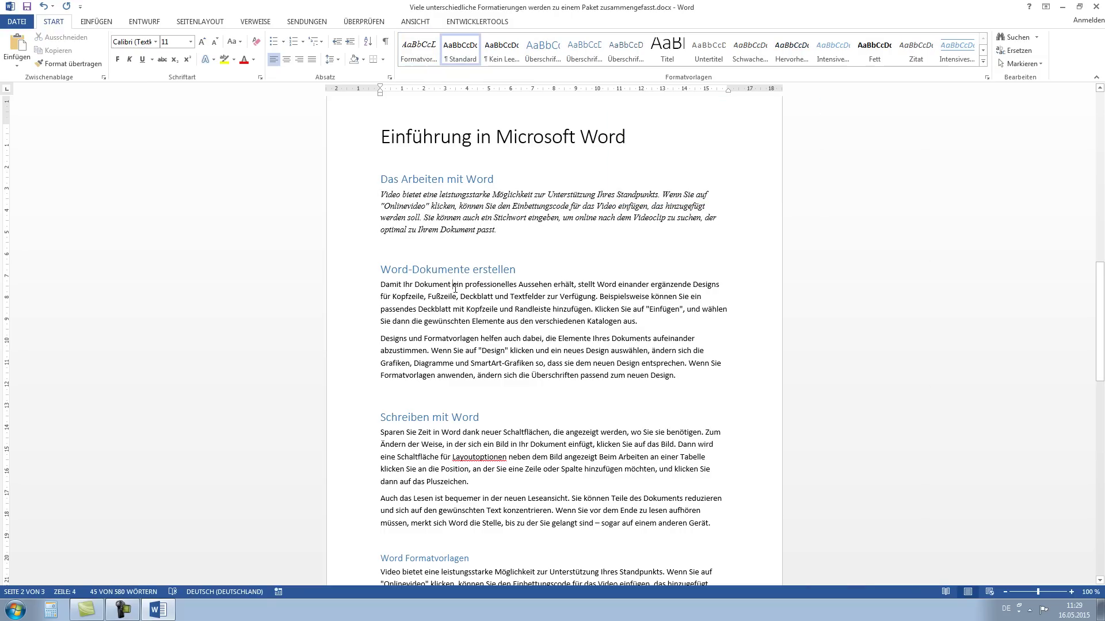
click(423, 53)
click(436, 336)
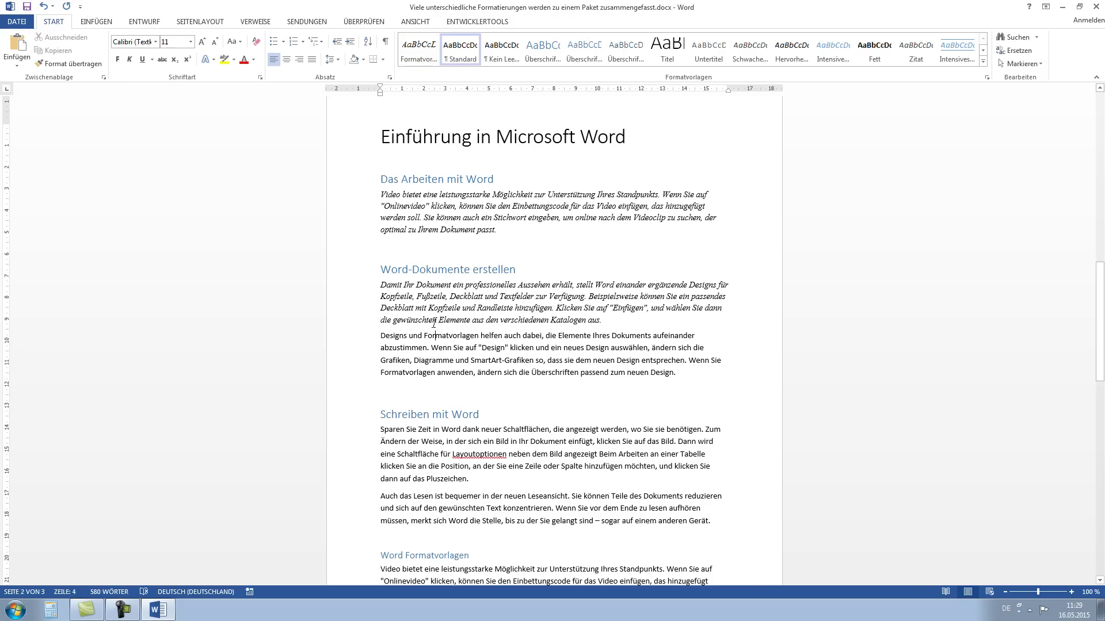
click(423, 56)
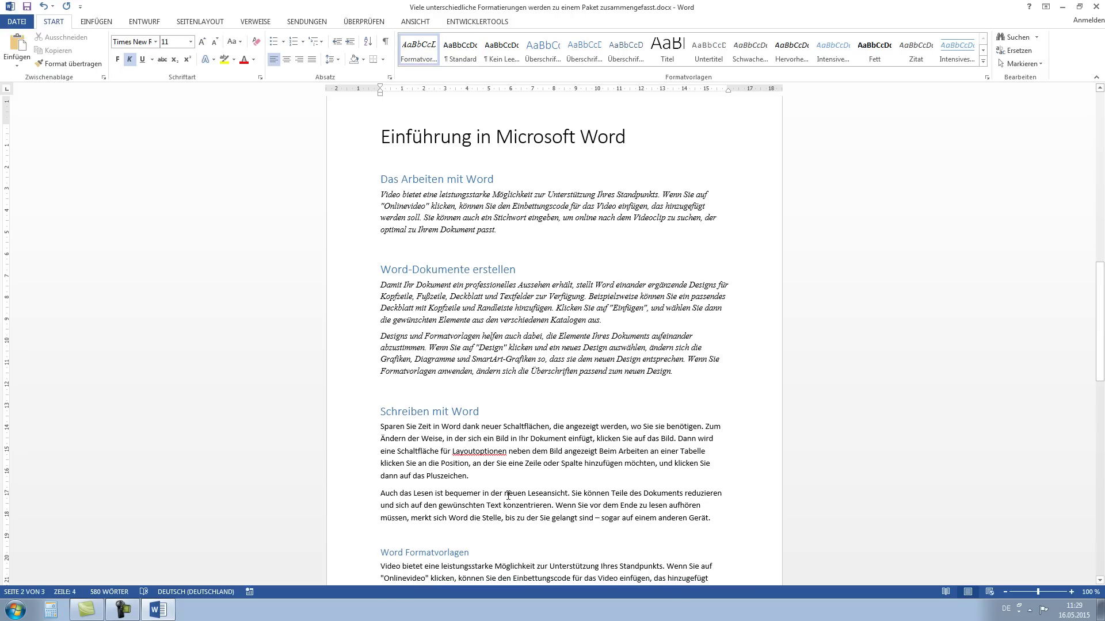
drag(712, 519, 380, 426)
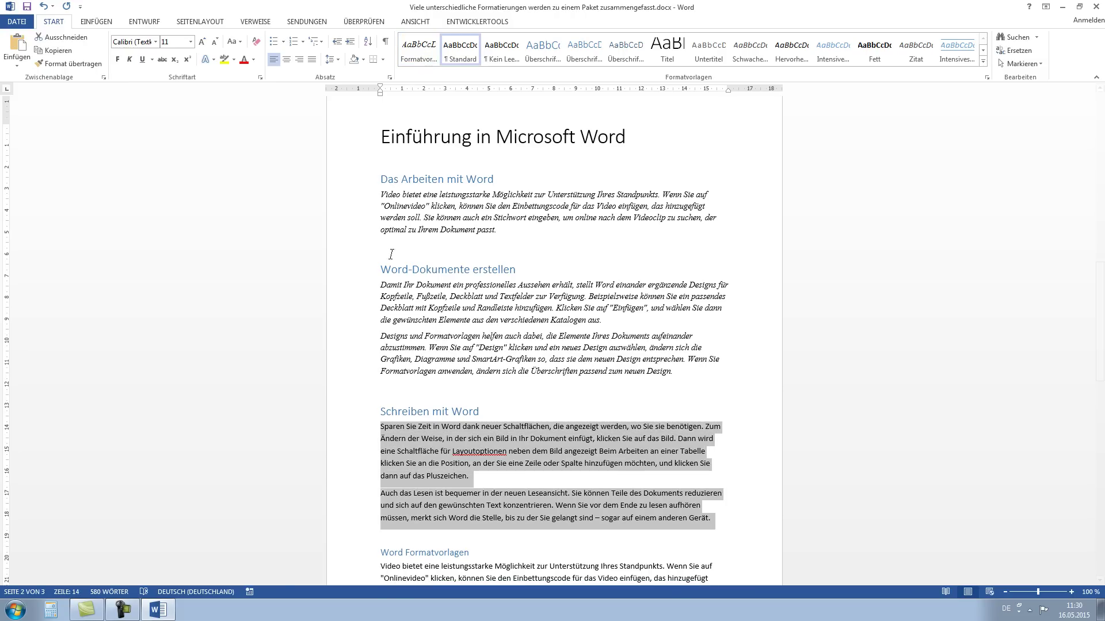
click(417, 46)
click(515, 299)
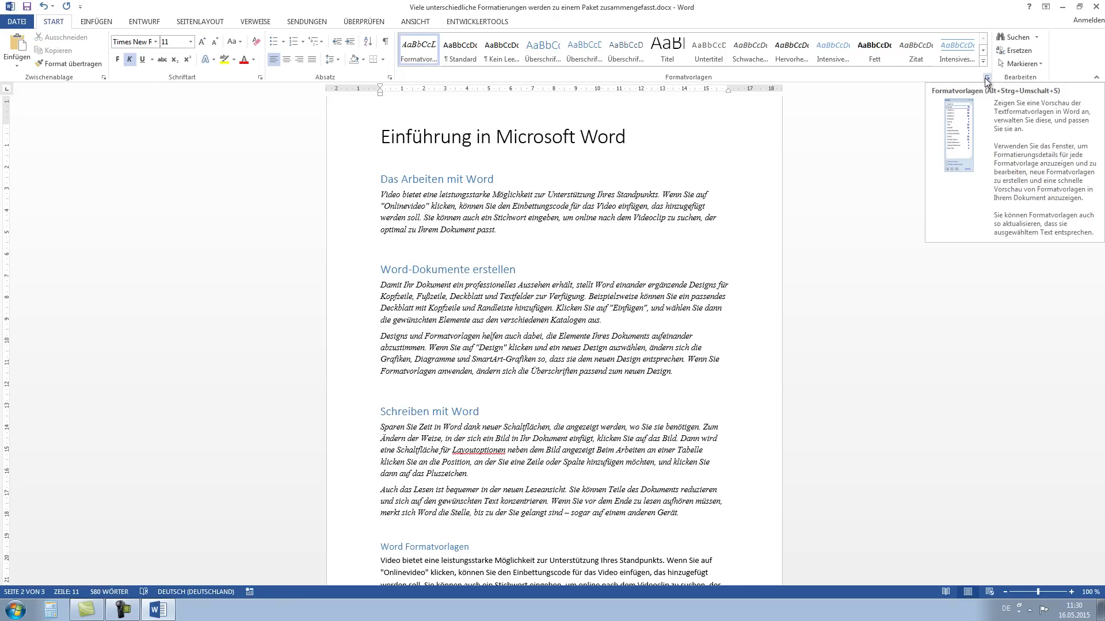
Show the Formatvorlagen pane with Vorschau anzeigen enabled
click(986, 78)
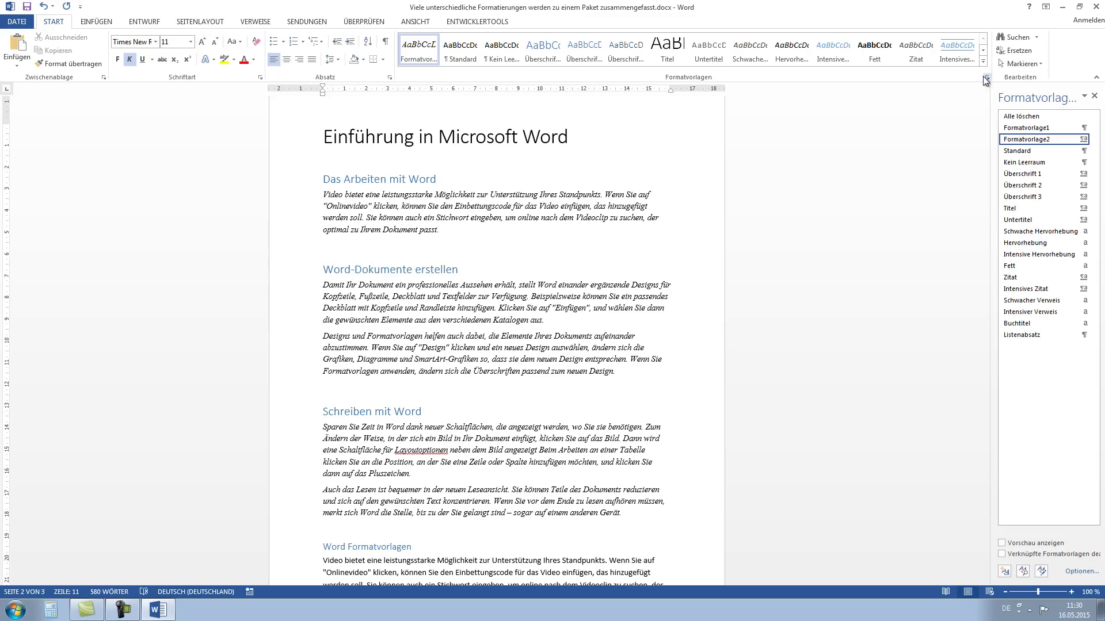
mouse_move(1046, 98)
mouse_down()
mouse_move(890, 134)
mouse_move(1053, 136)
mouse_up()
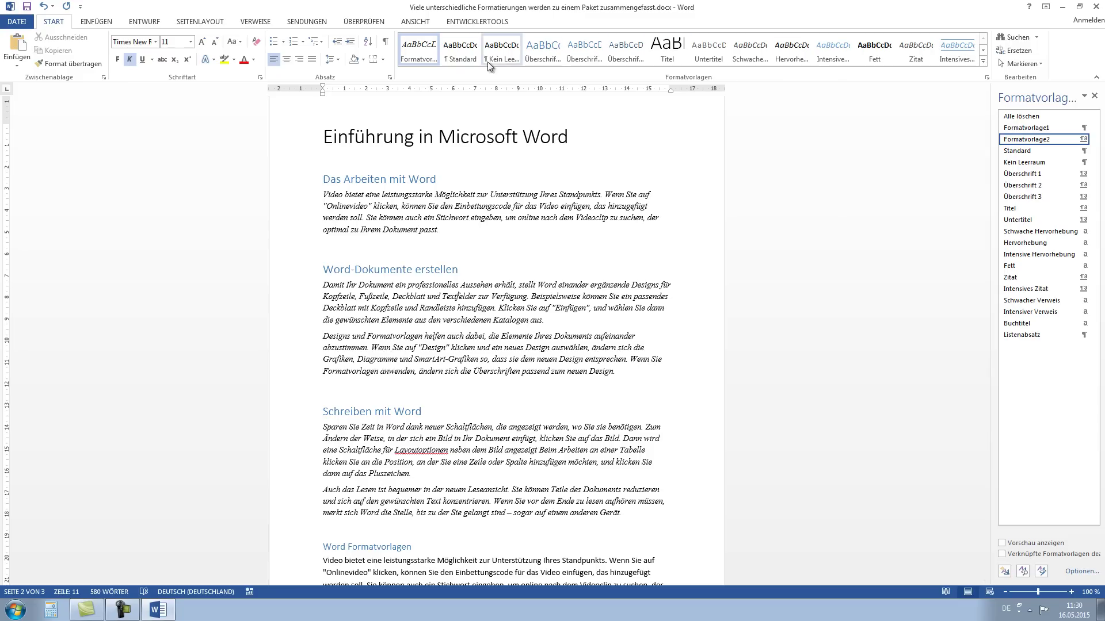
click(1004, 544)
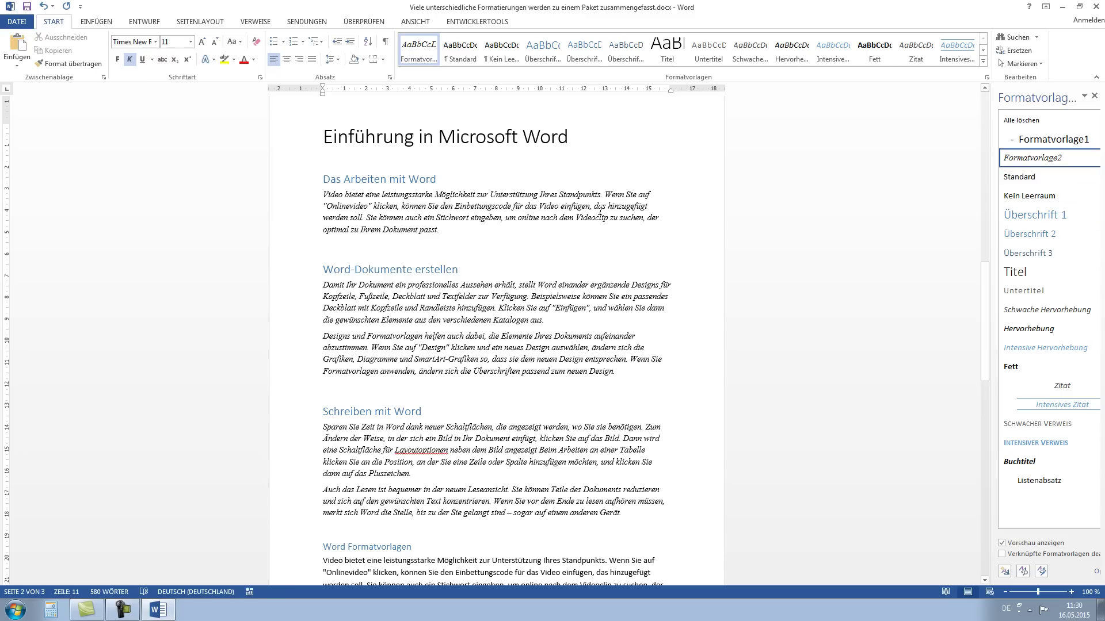
Try Standard and Überschrift 1 on the Video bietet paragraph, leaving it in Formatvorlage2
click(1019, 178)
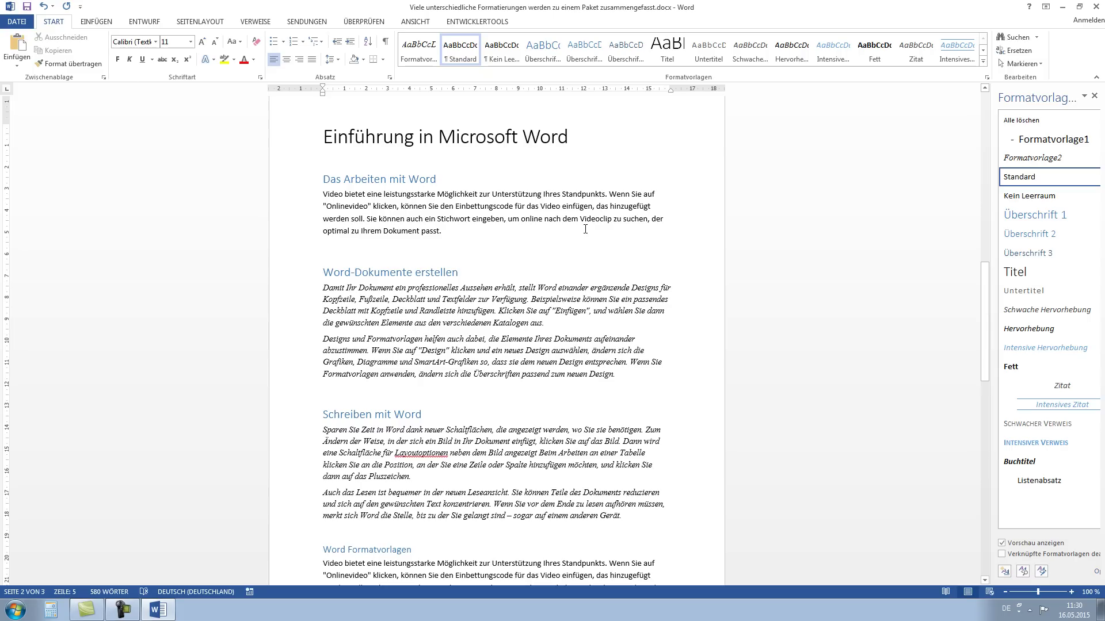
click(1022, 165)
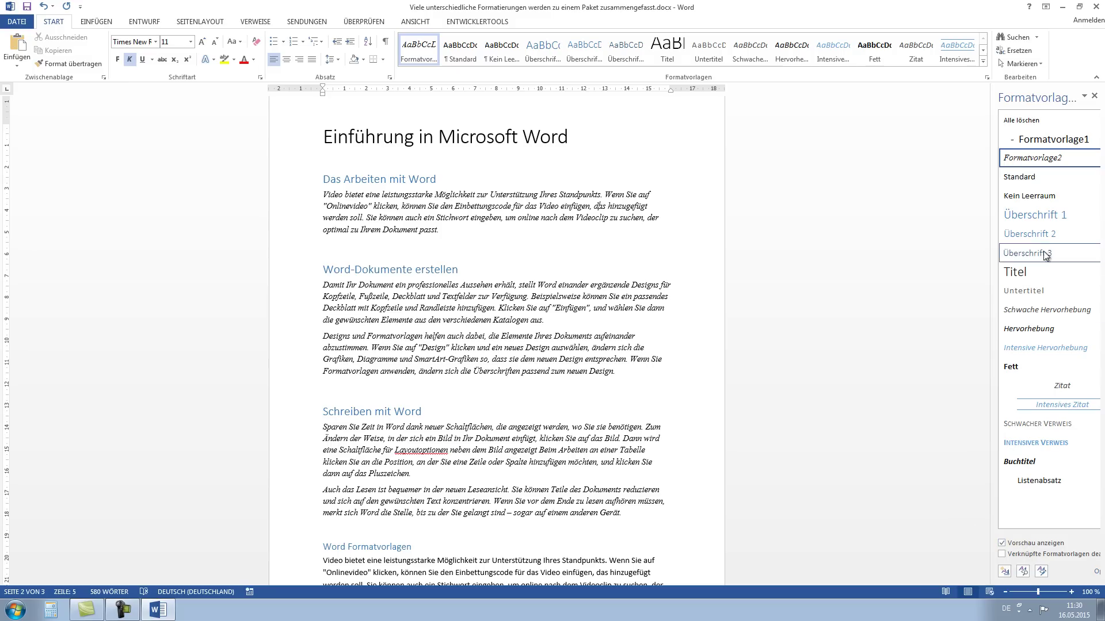
click(1041, 216)
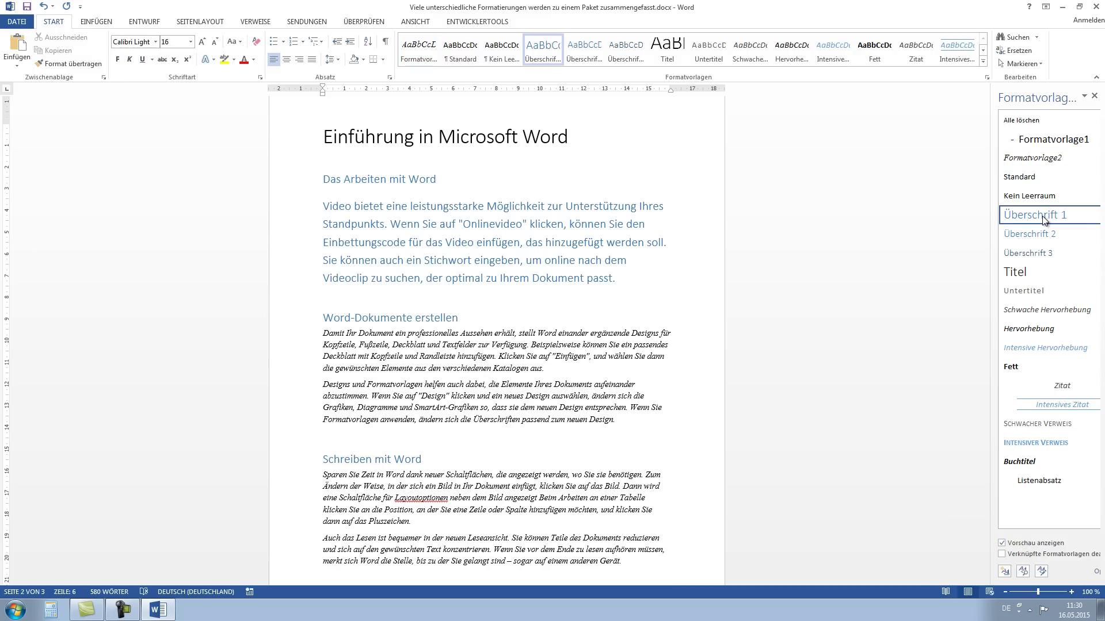
click(1032, 160)
click(404, 180)
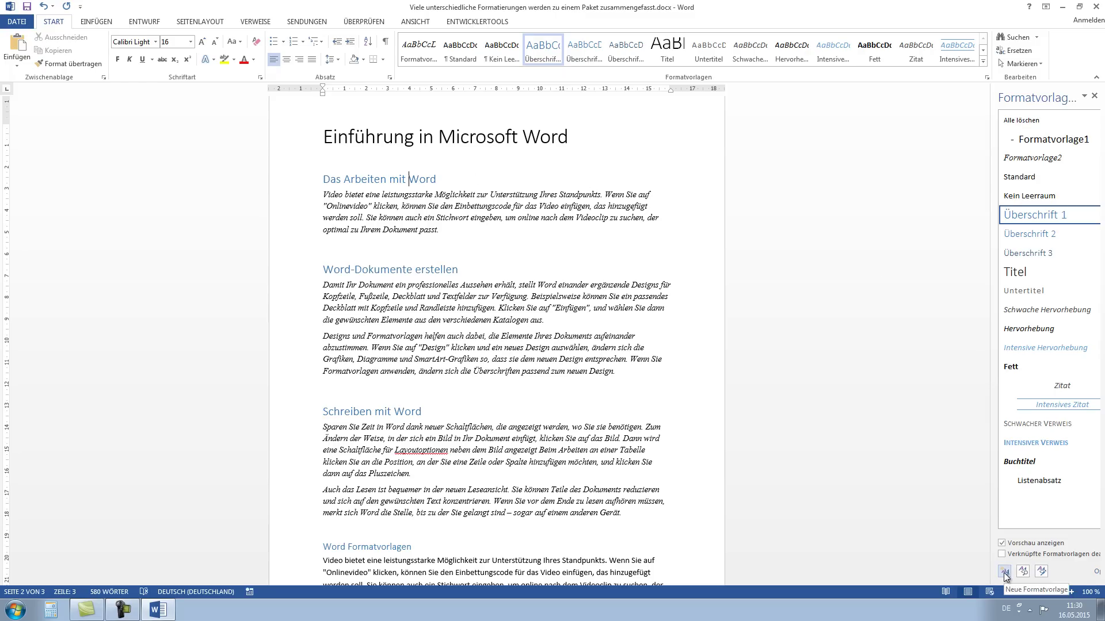
Bring up the Ändern settings for the Überschrift 1 style
mouse_move(1029, 195)
right_click(1041, 217)
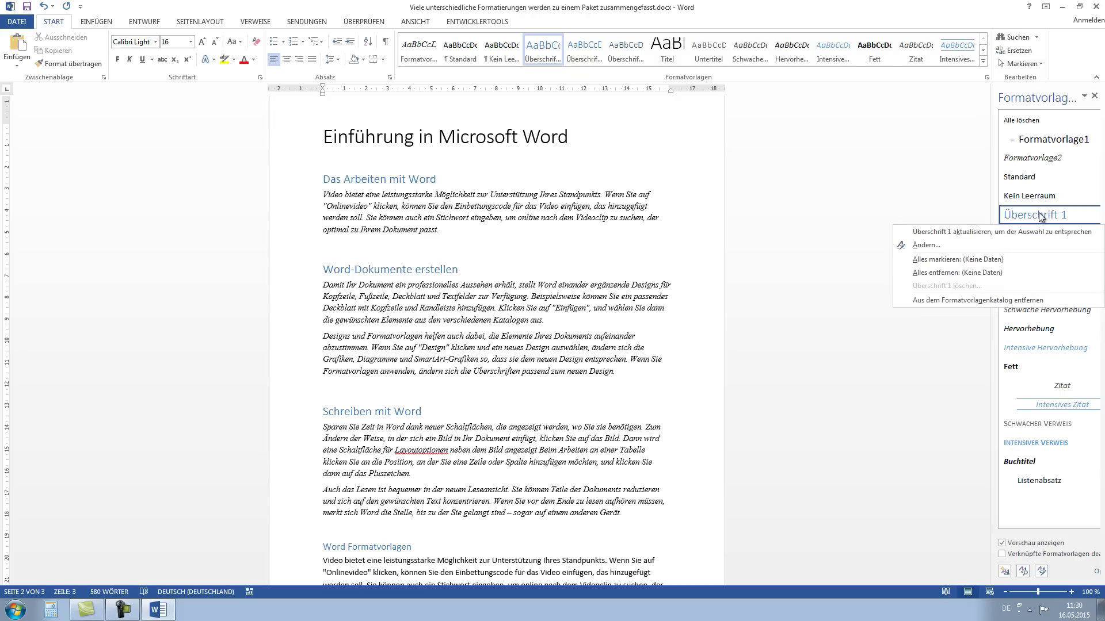
click(970, 243)
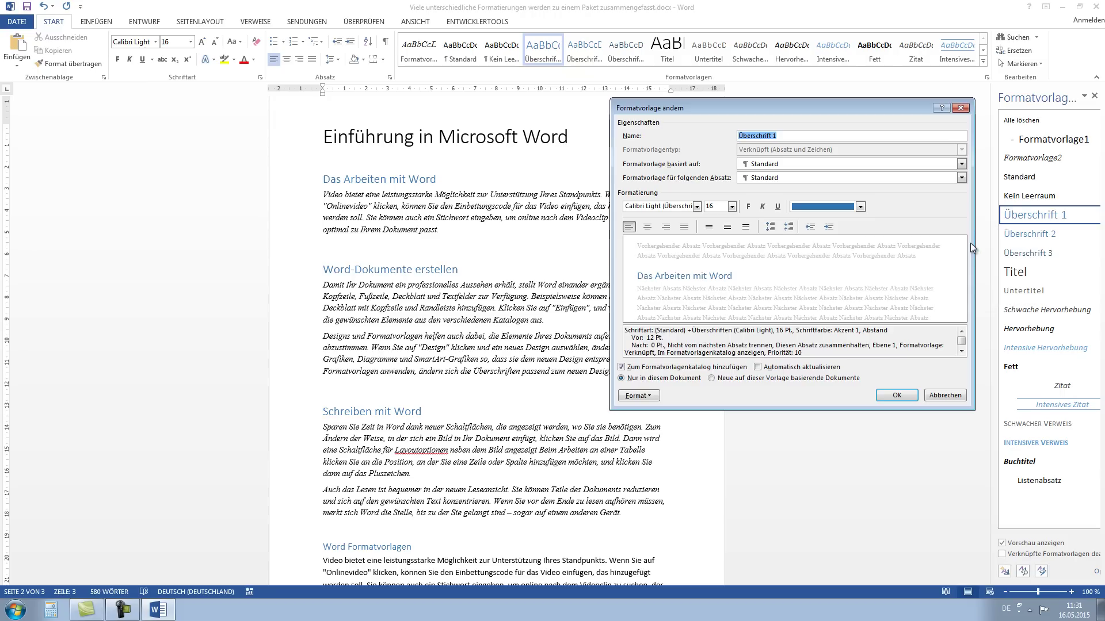
click(960, 108)
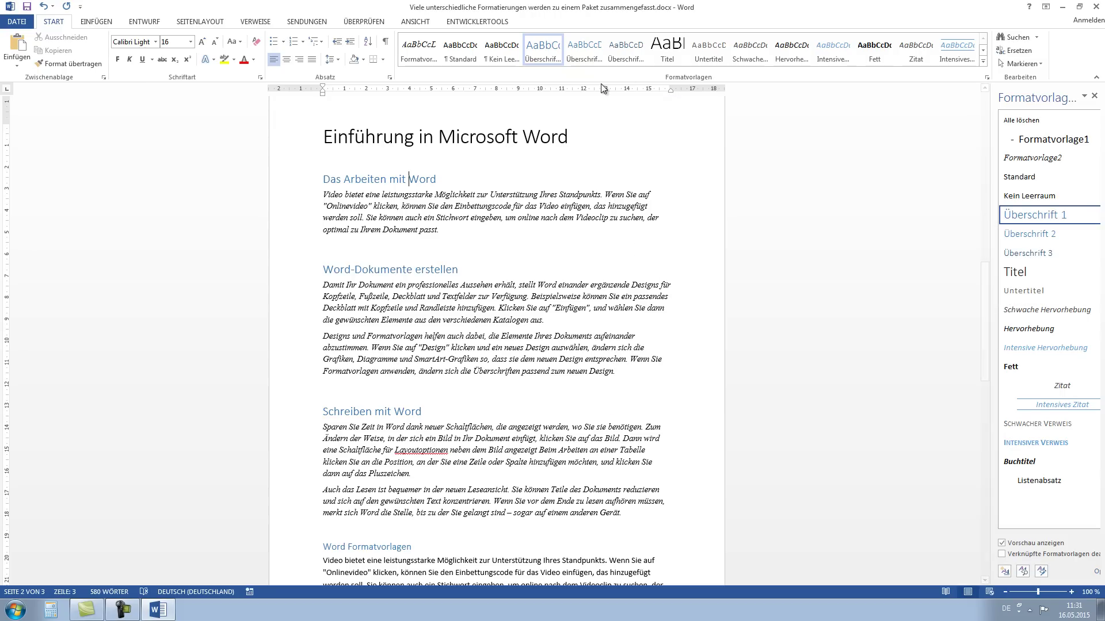
right_click(542, 54)
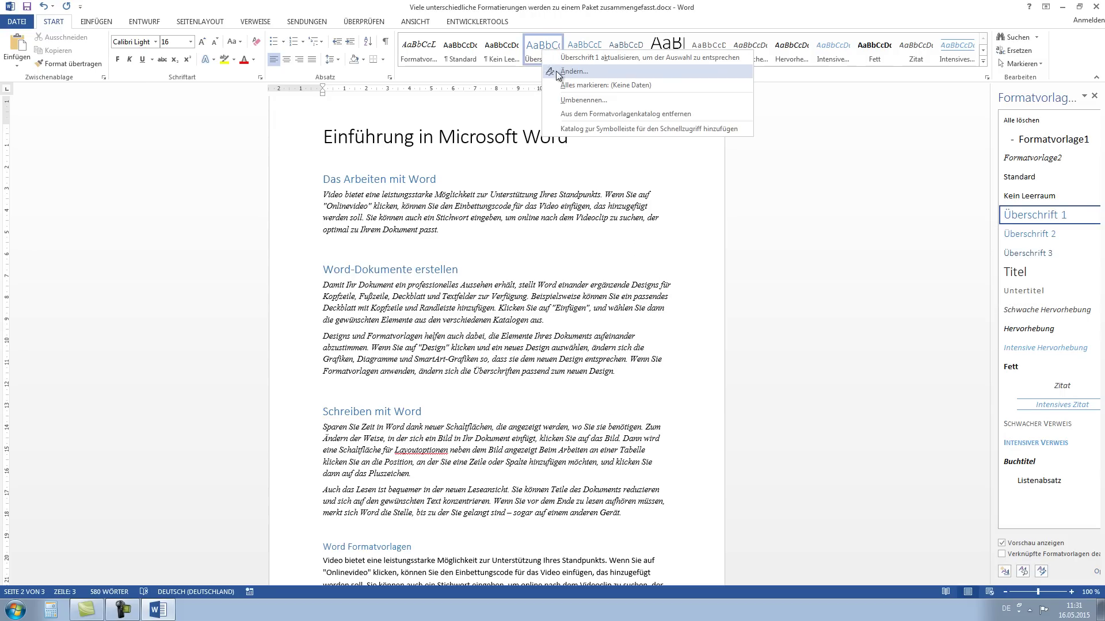
click(574, 71)
drag(653, 114, 595, 109)
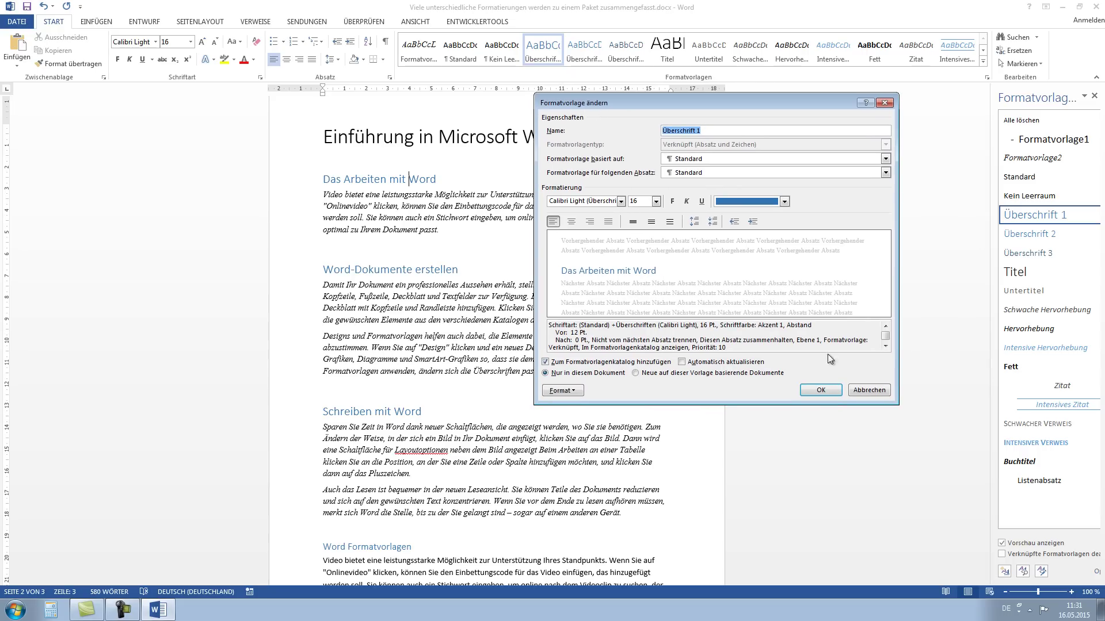
Set Überschrift 1 to Times New Roman 14 pt bold, automatic colour, left-aligned
click(620, 203)
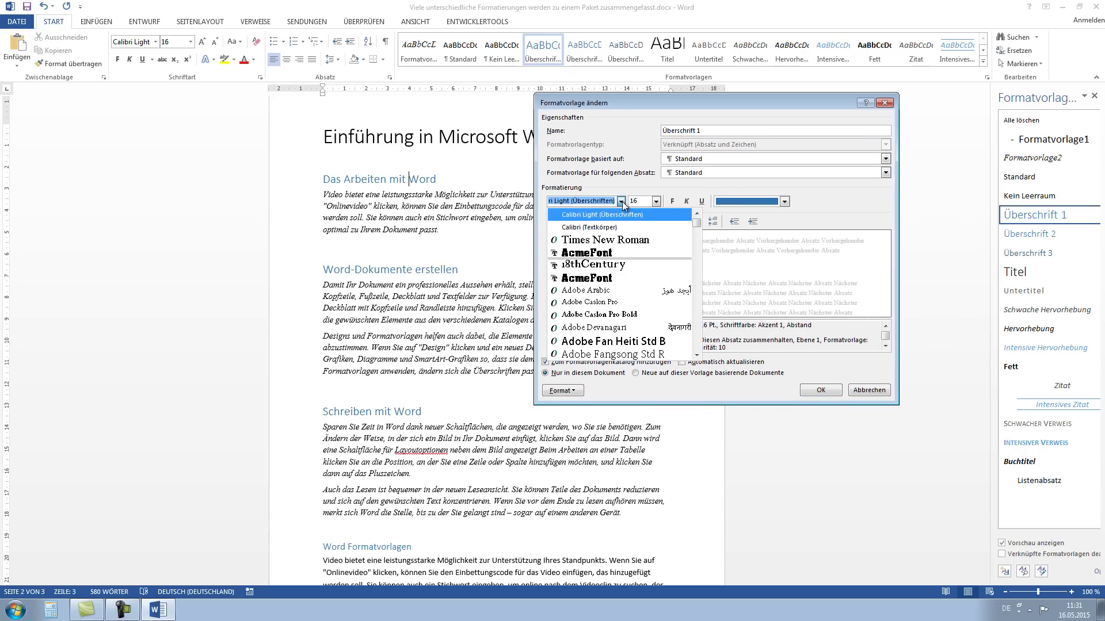
click(611, 240)
click(656, 202)
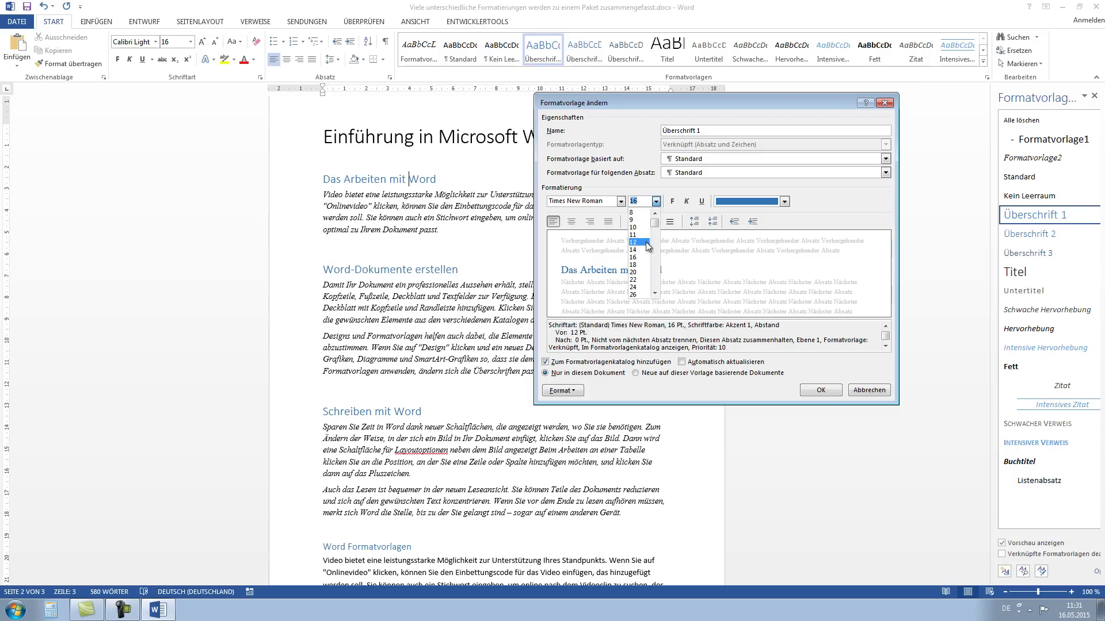
click(643, 250)
click(671, 201)
click(767, 205)
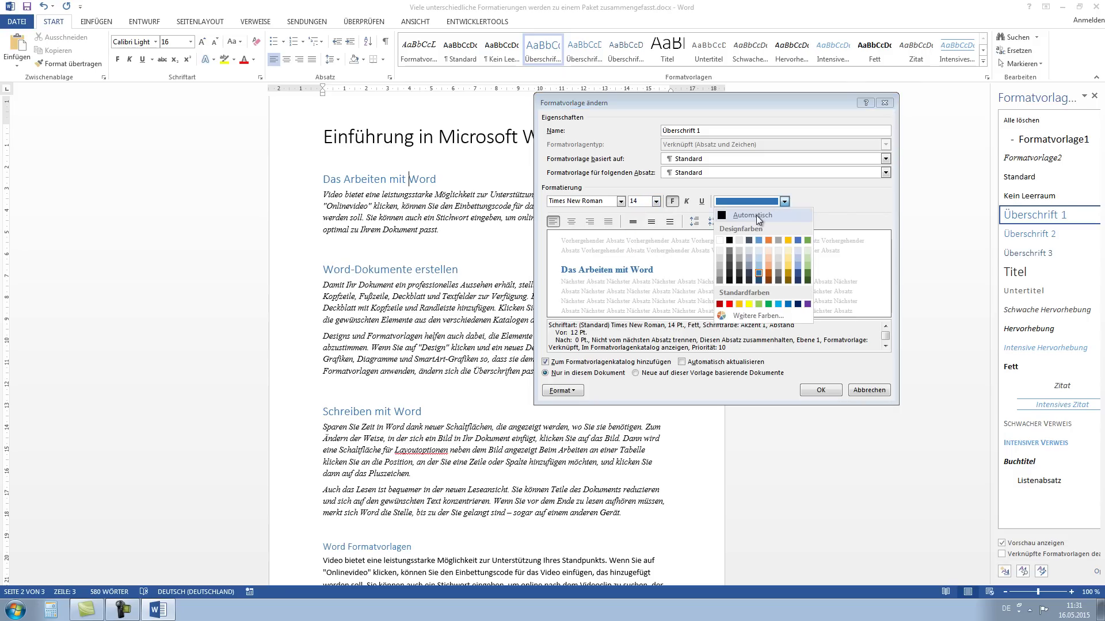
click(756, 216)
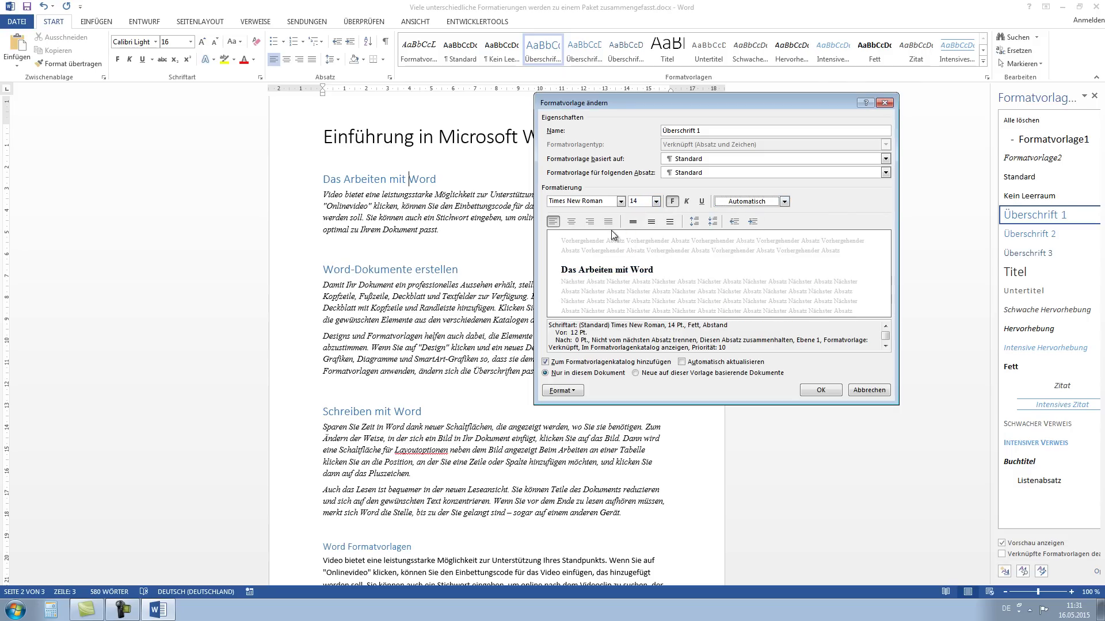
click(593, 224)
click(553, 223)
click(581, 392)
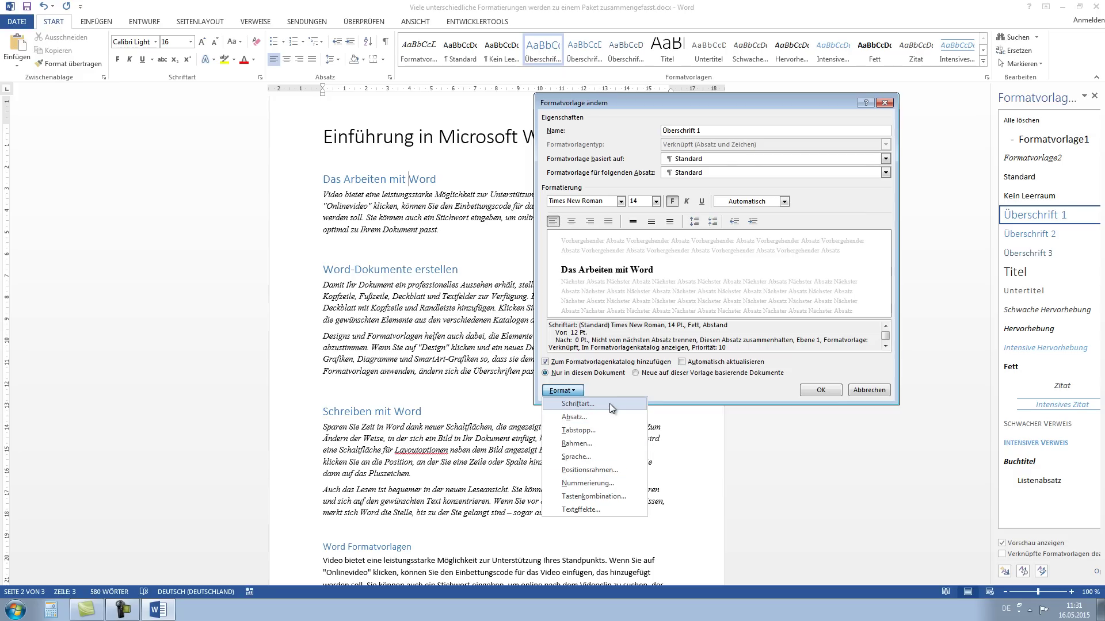
Review the Schriftart and Absatz options without changes, then save Überschrift 1 as Times New Roman 14 pt bold
click(610, 403)
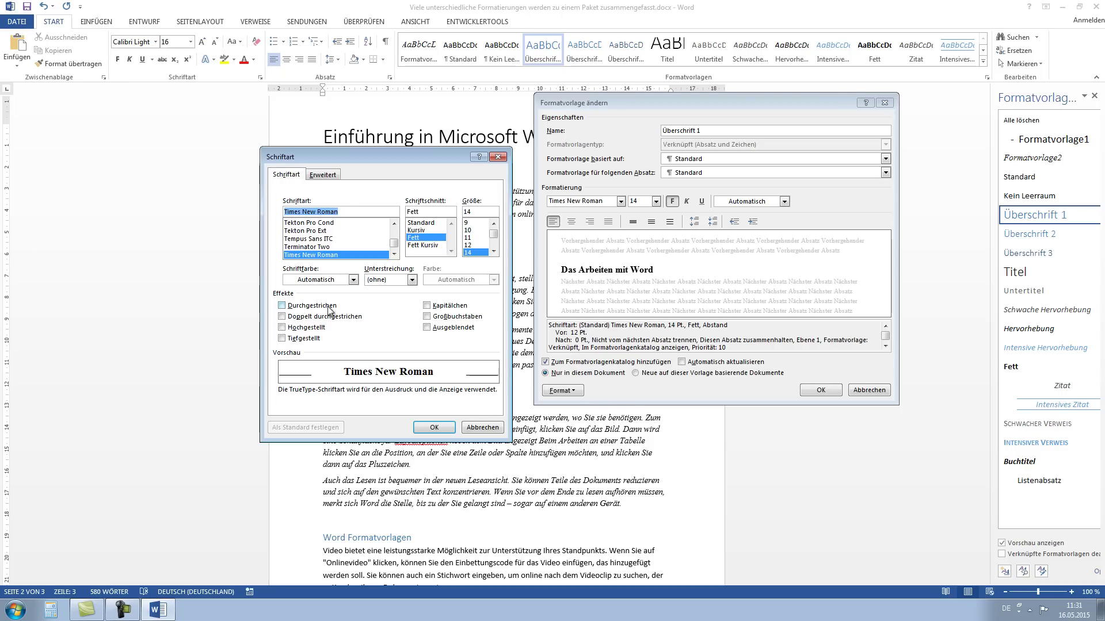
click(320, 306)
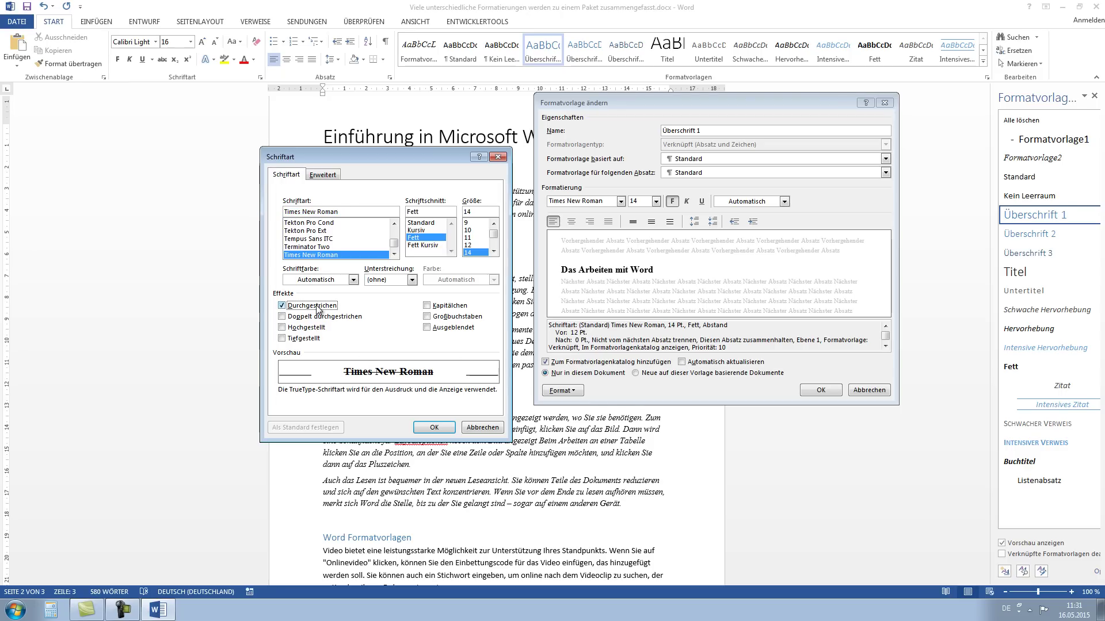
click(482, 427)
click(580, 395)
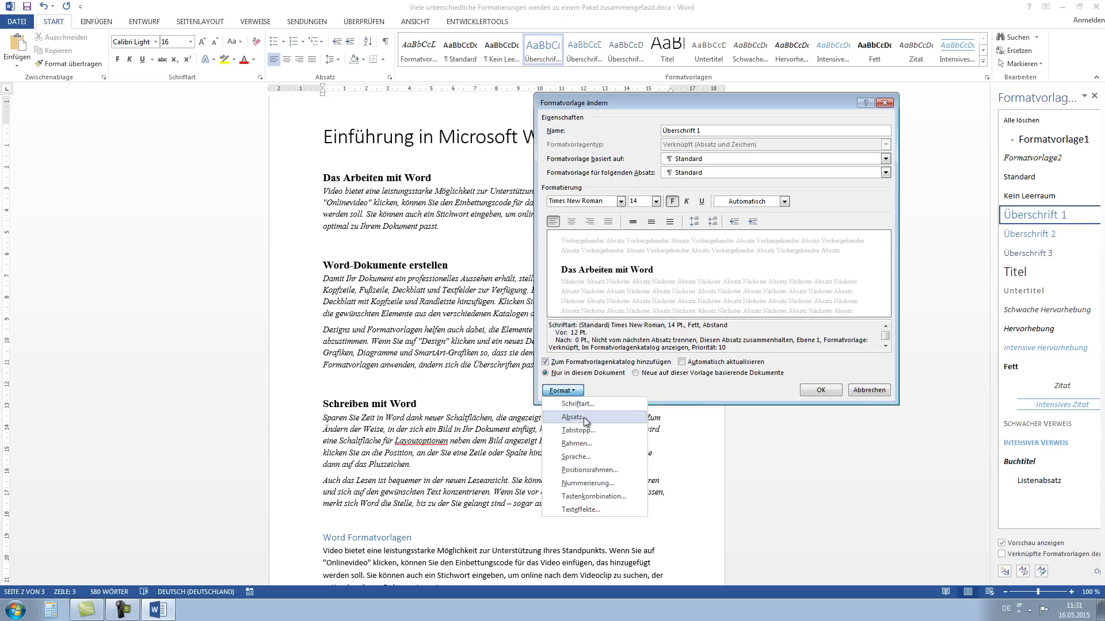
click(583, 417)
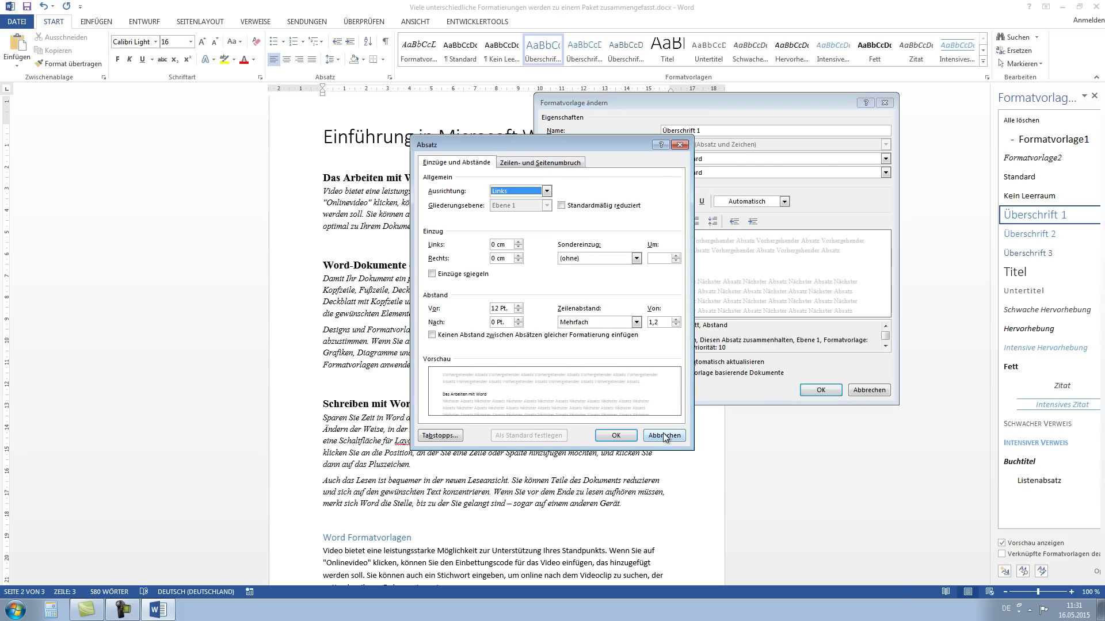
click(663, 435)
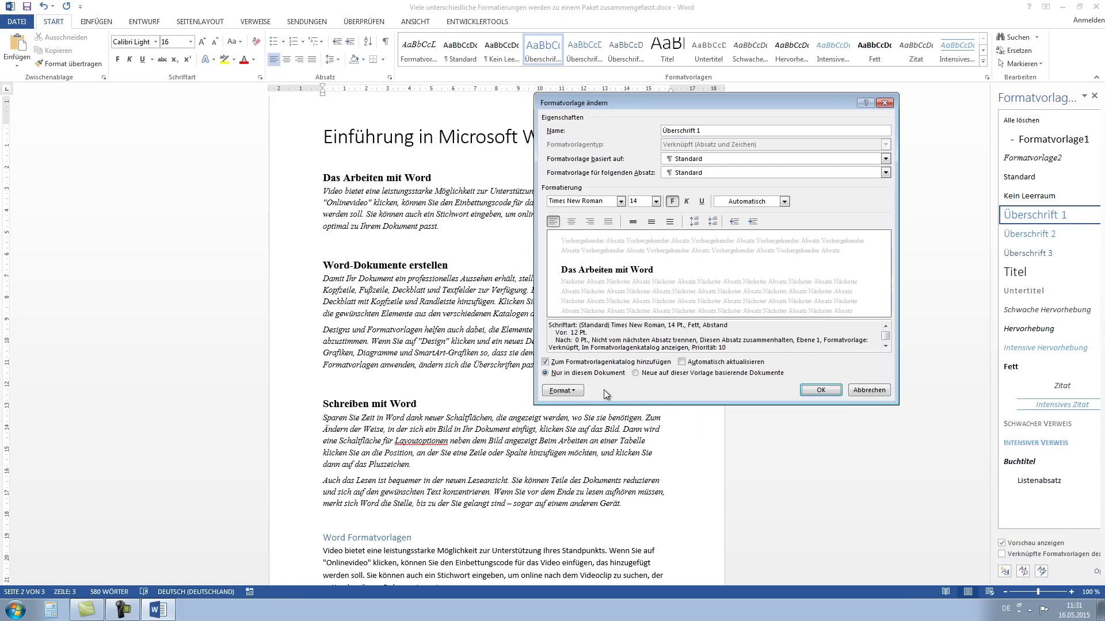
click(578, 391)
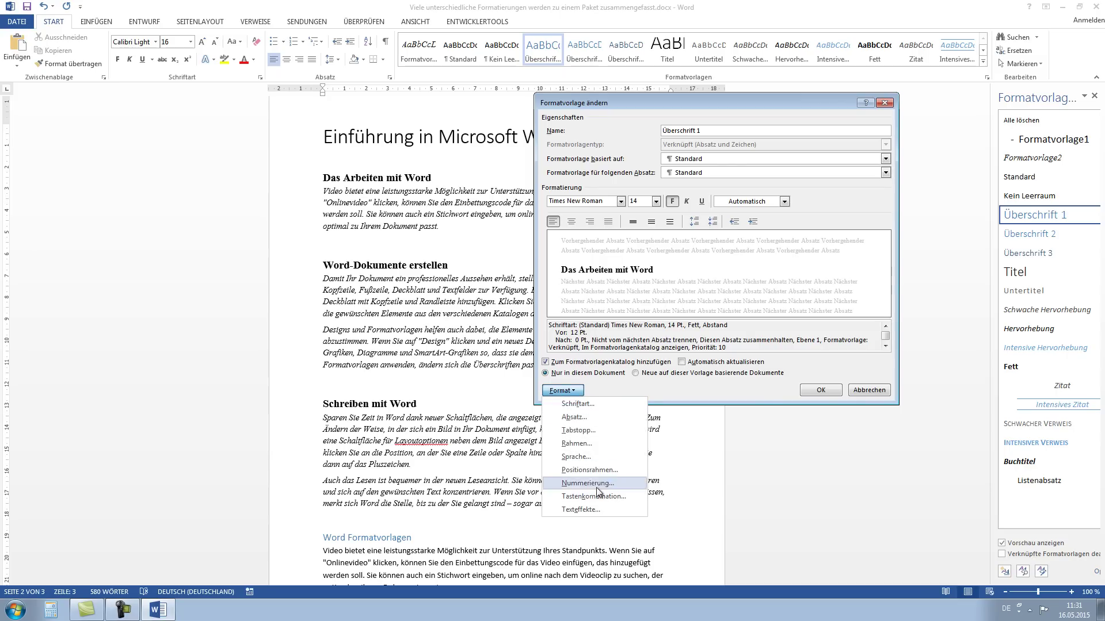
click(617, 389)
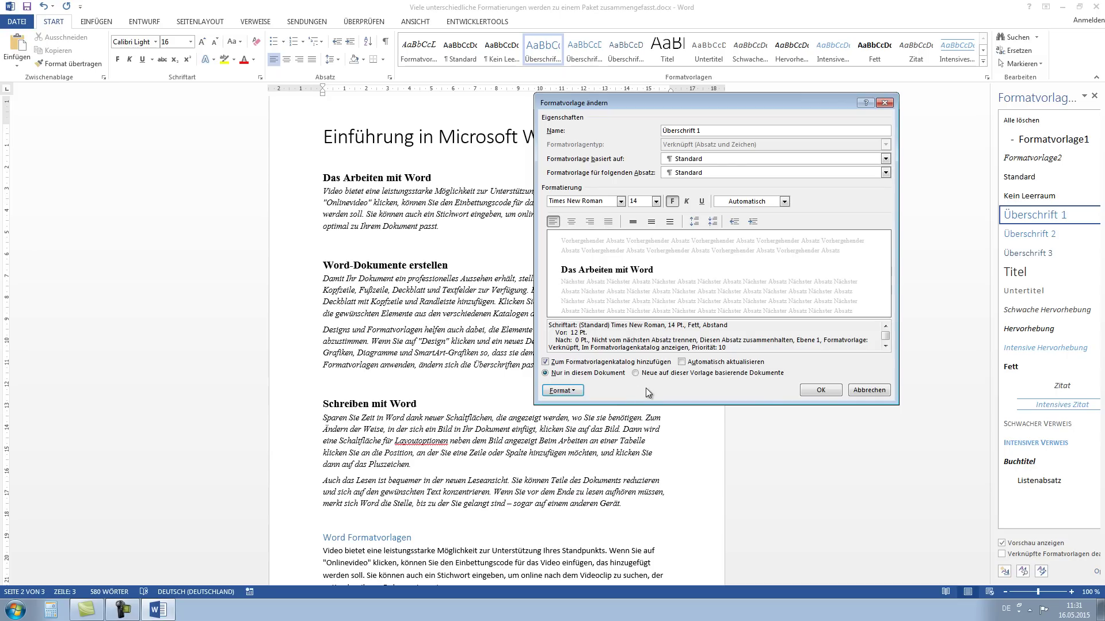
click(829, 391)
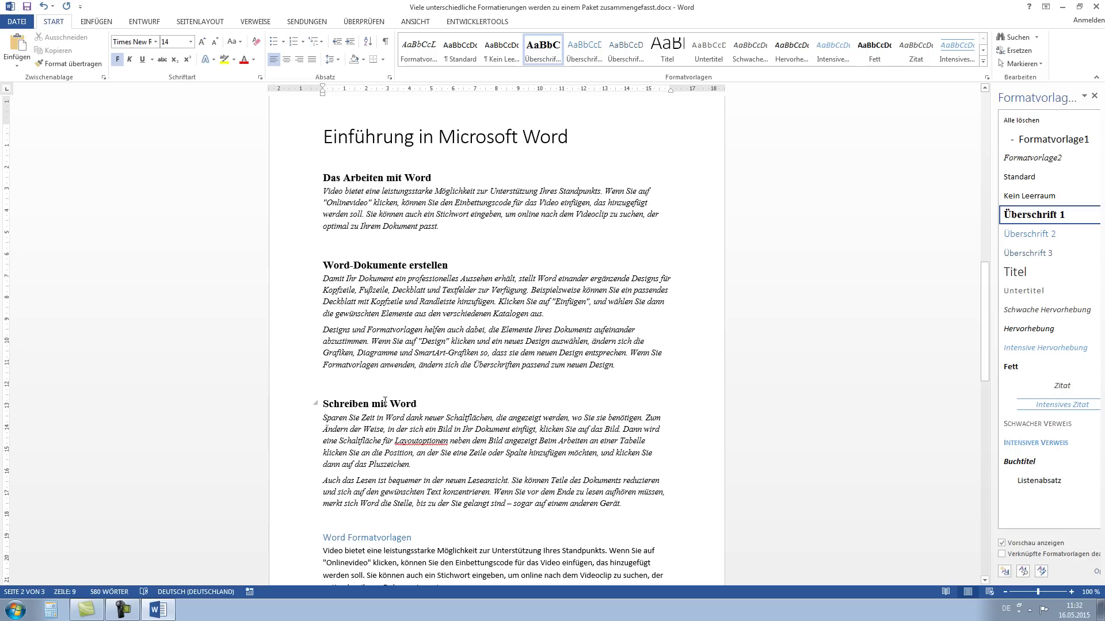
Turn off italics in Formatvorlage2 so the body paragraphs appear upright
click(415, 178)
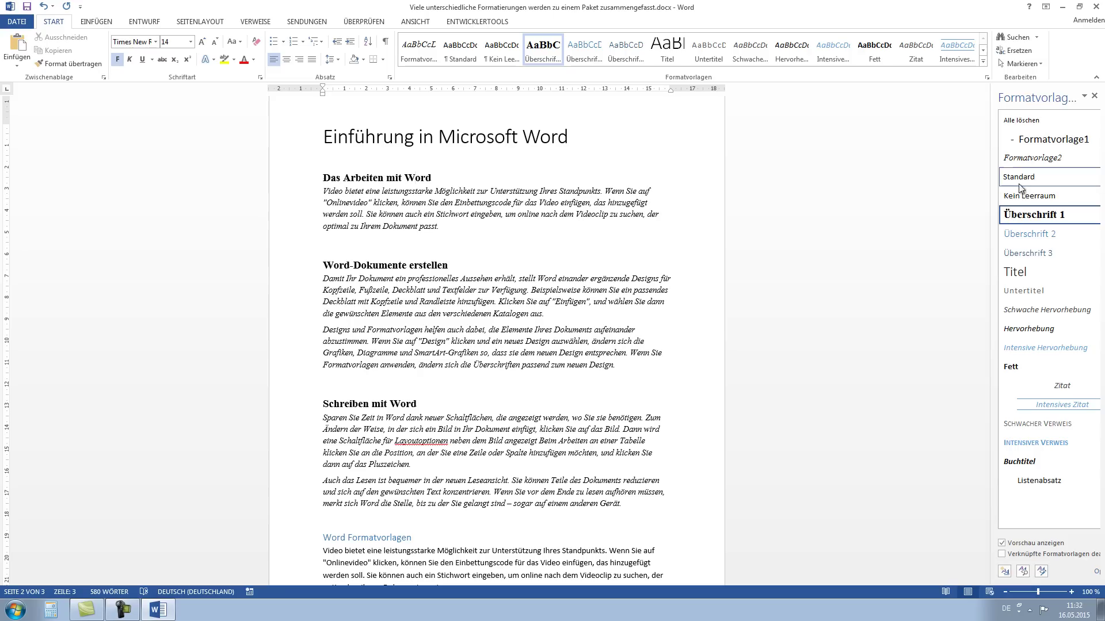
key(Down)
key(Down)
right_click(1012, 166)
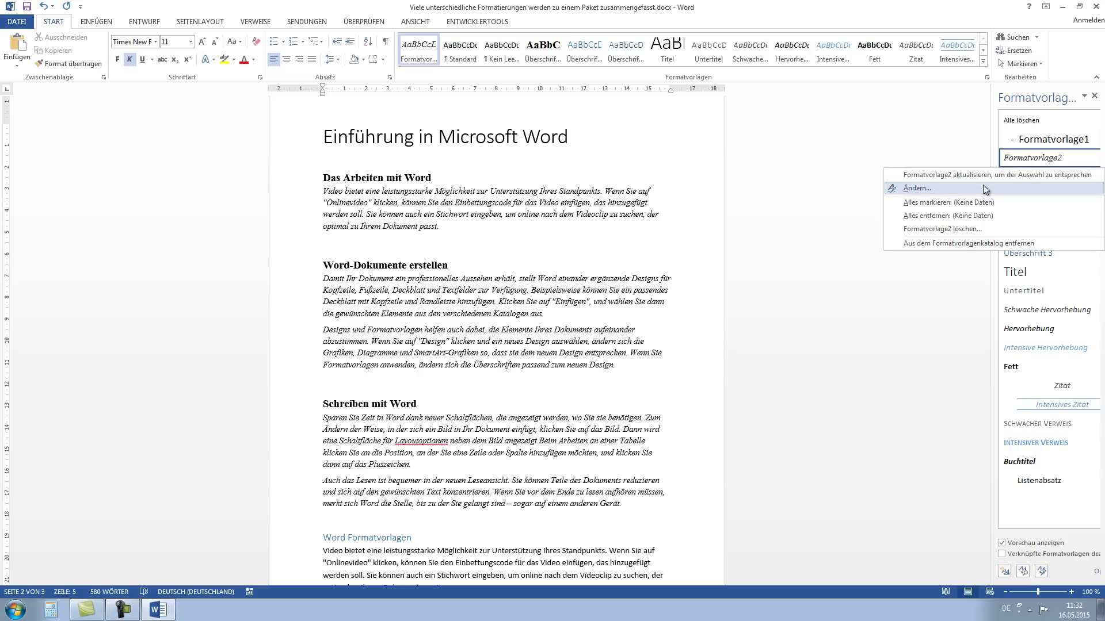
click(1000, 189)
click(686, 203)
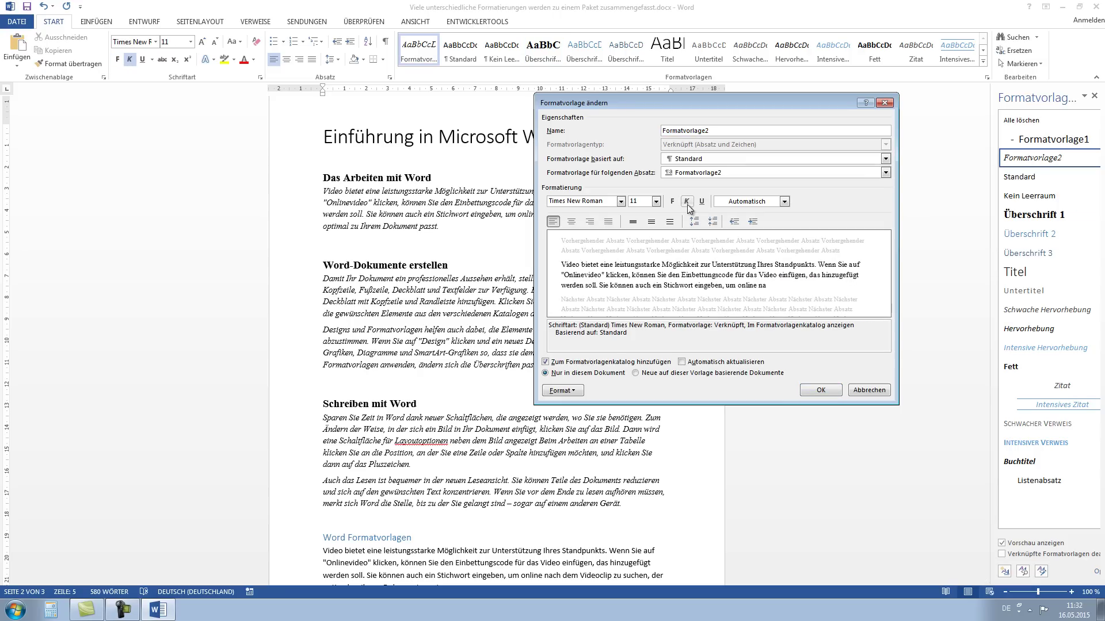
click(822, 390)
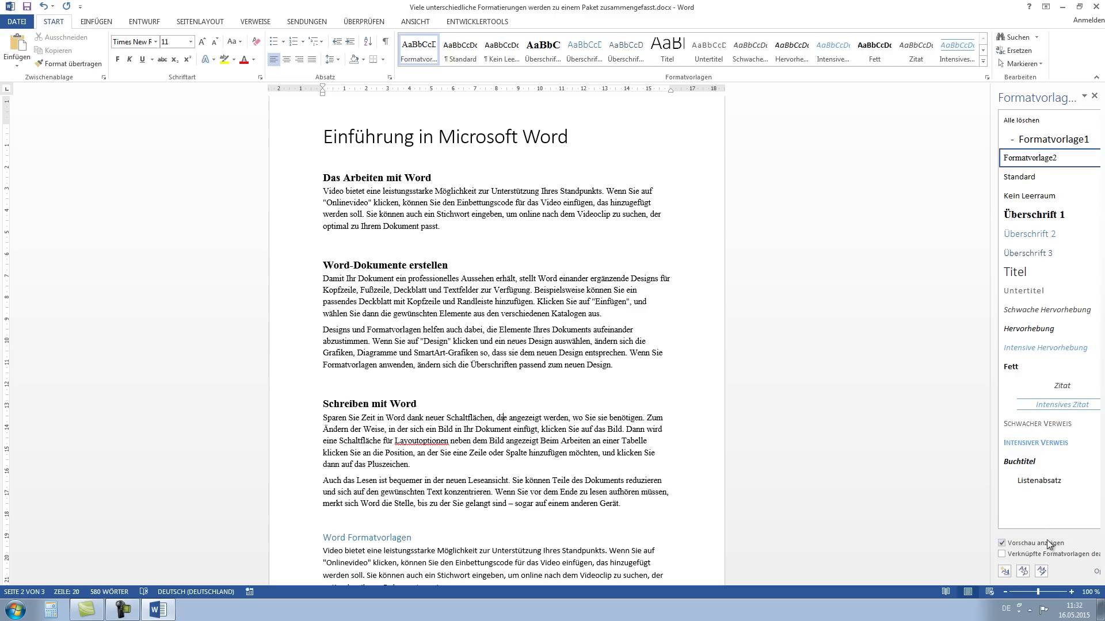
Delete Formatvorlage2 in Formatvorlagen verwalten so body text reverts to Standard Calibri
click(1043, 572)
drag(636, 155, 763, 158)
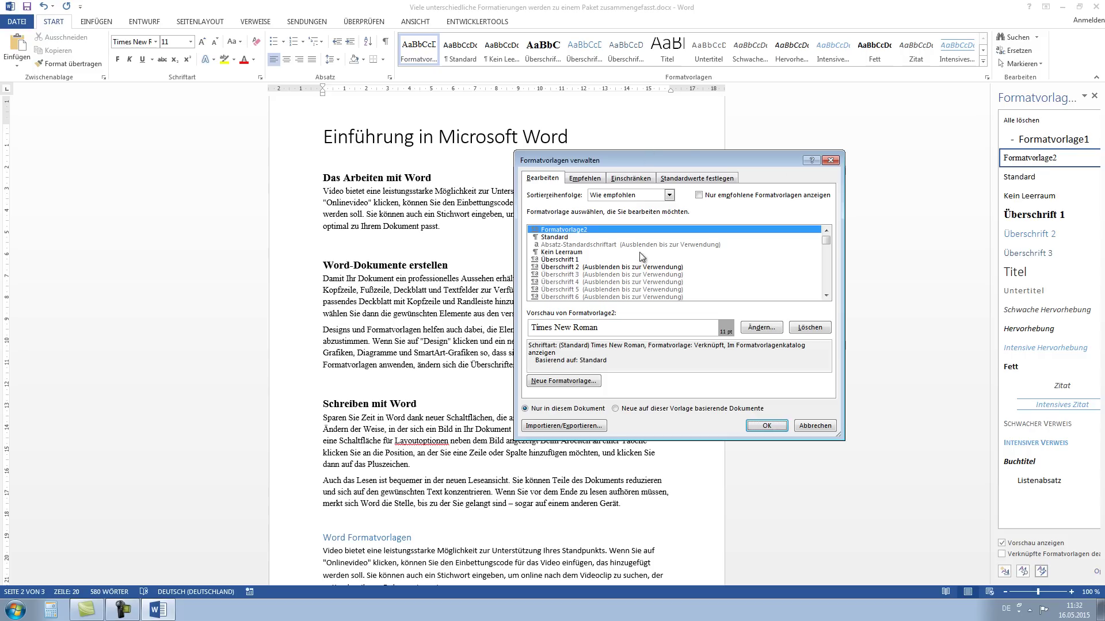
click(810, 328)
click(530, 339)
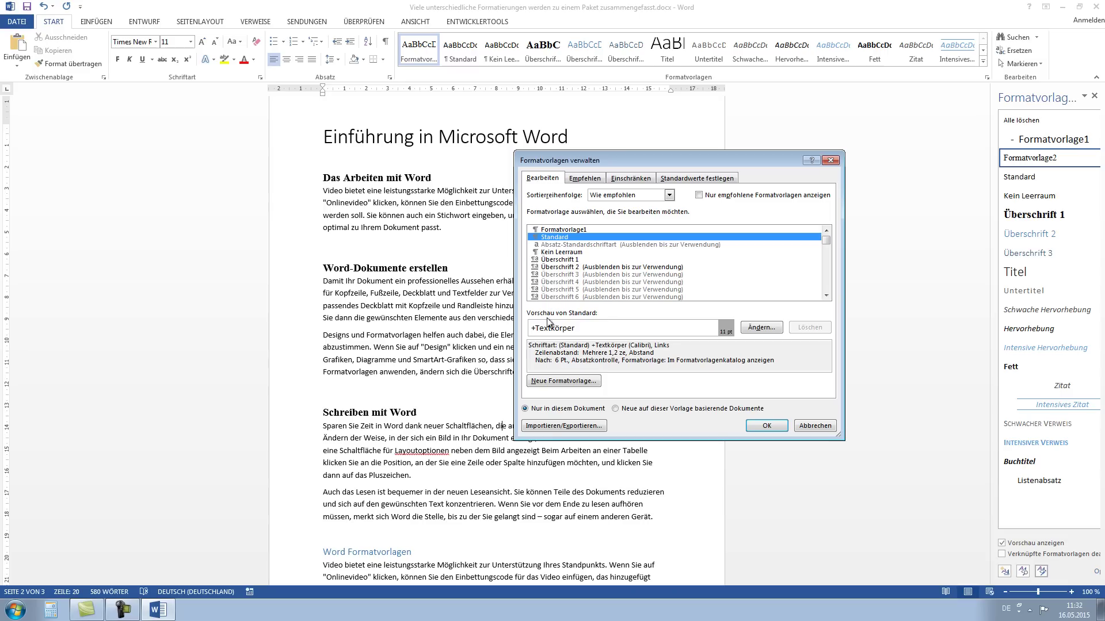
click(767, 426)
click(529, 215)
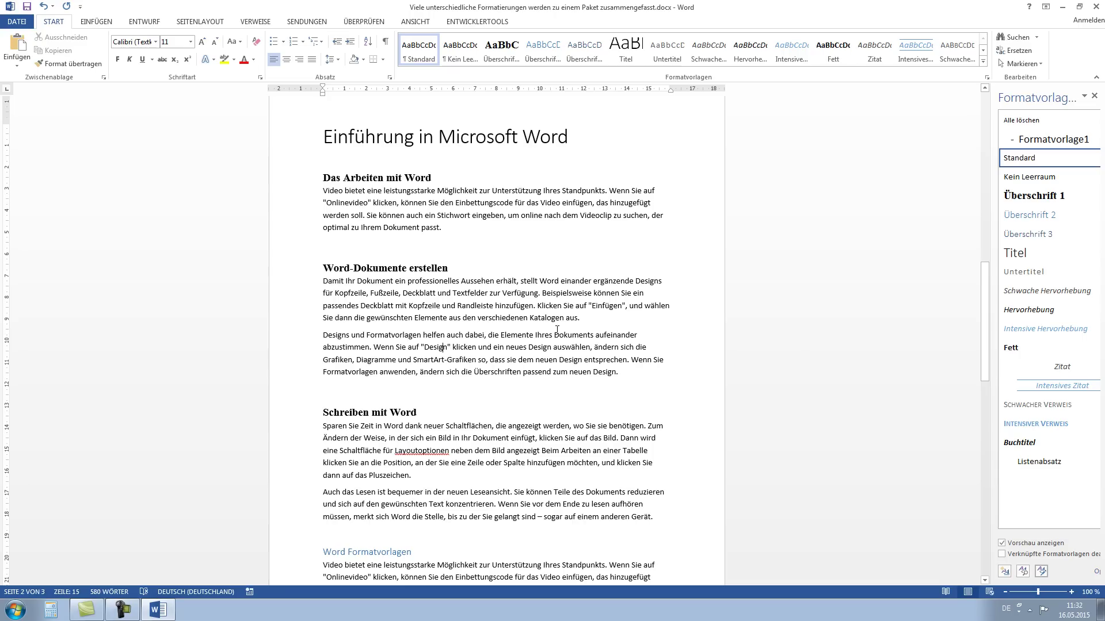
click(1002, 572)
Show the Formatinspektor, reset Das Arbeiten mit Word to Standard, then reapply Überschrift 1
click(872, 390)
click(1020, 572)
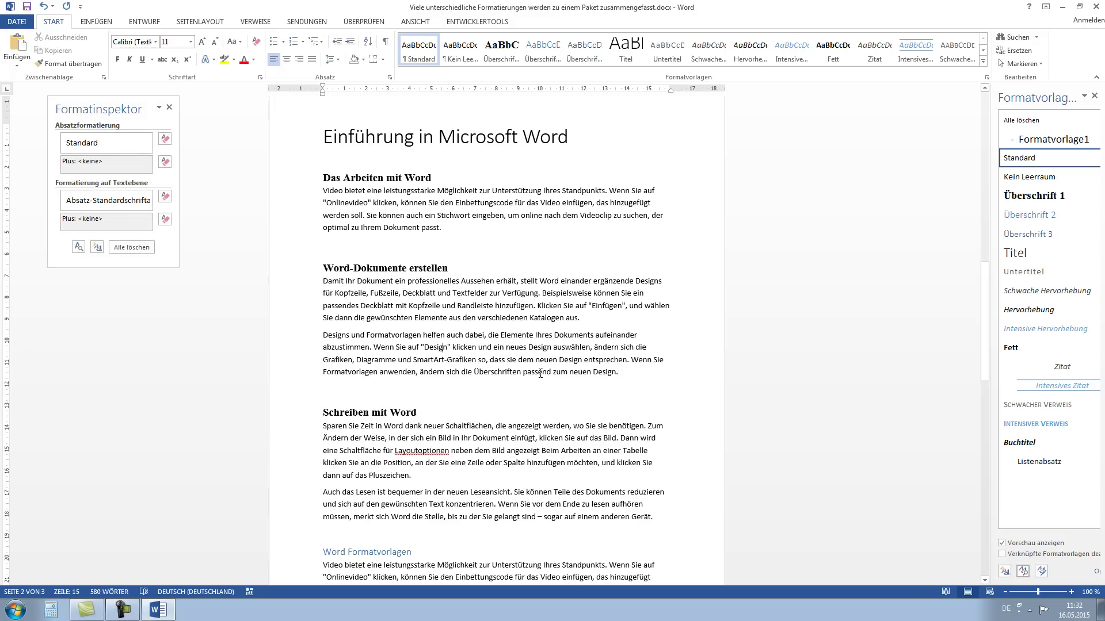
click(360, 179)
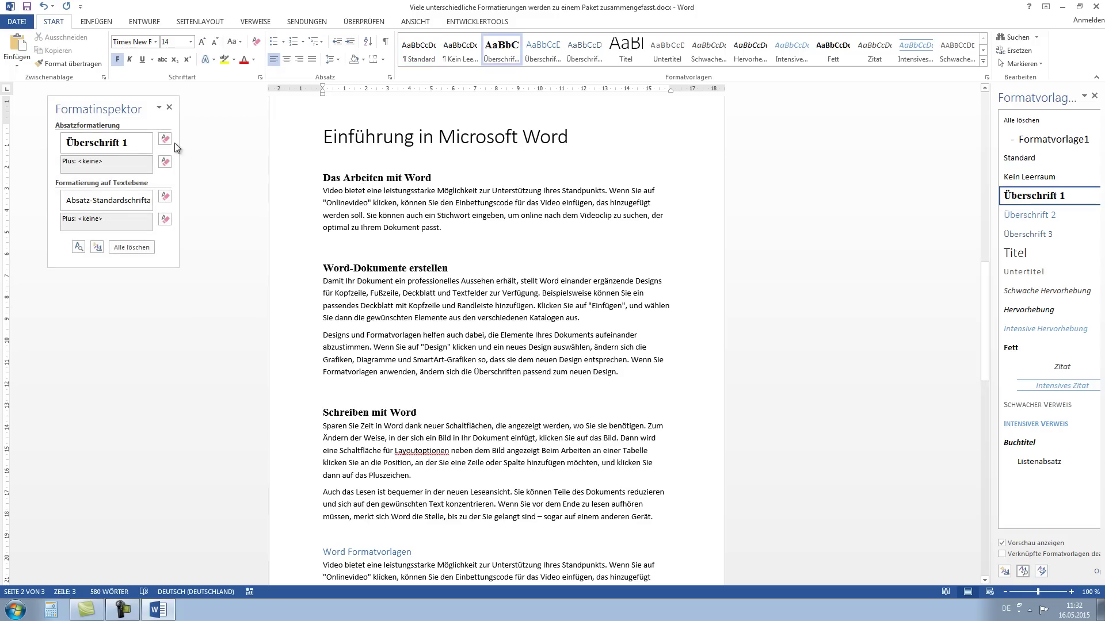
mouse_move(105, 143)
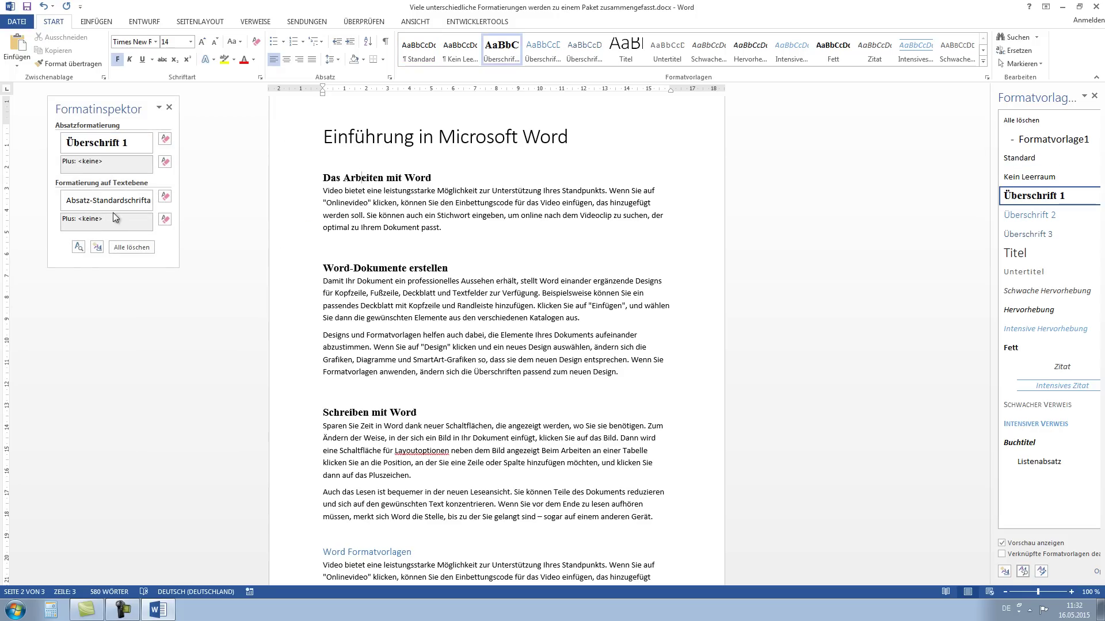
click(165, 141)
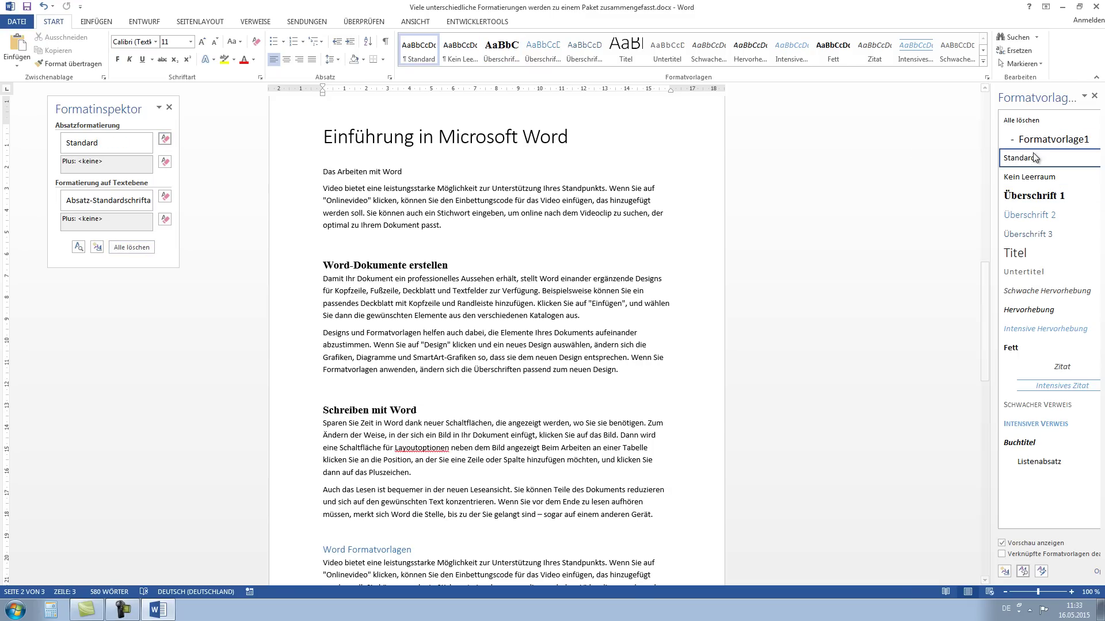
click(1036, 196)
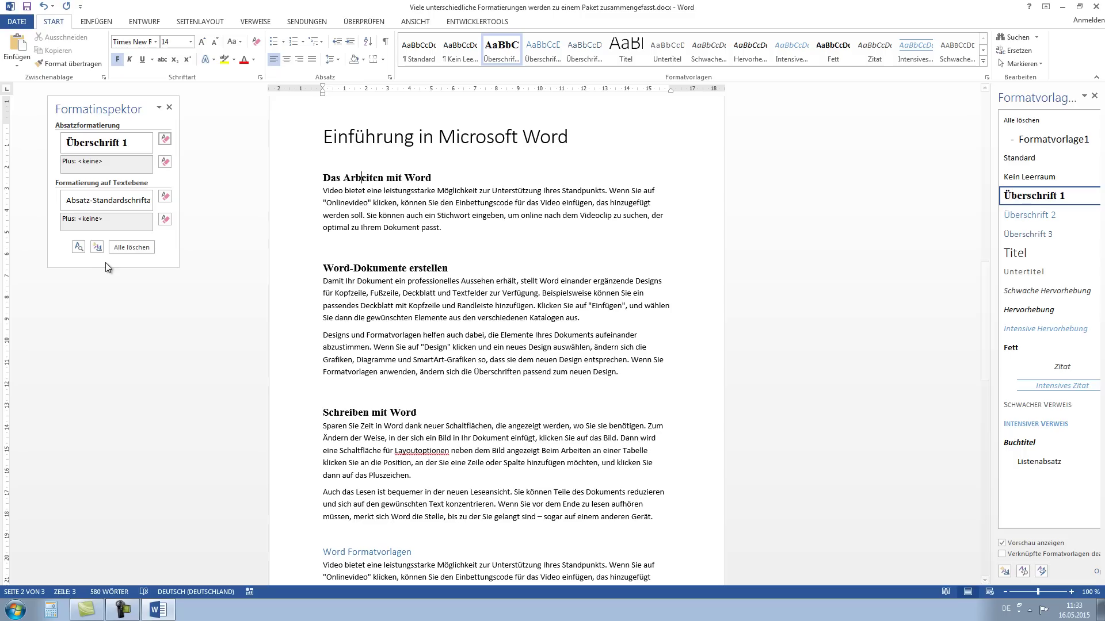
Display the font settings of 'Arbeiten': Times New Roman, Fett, 14 pt
click(79, 249)
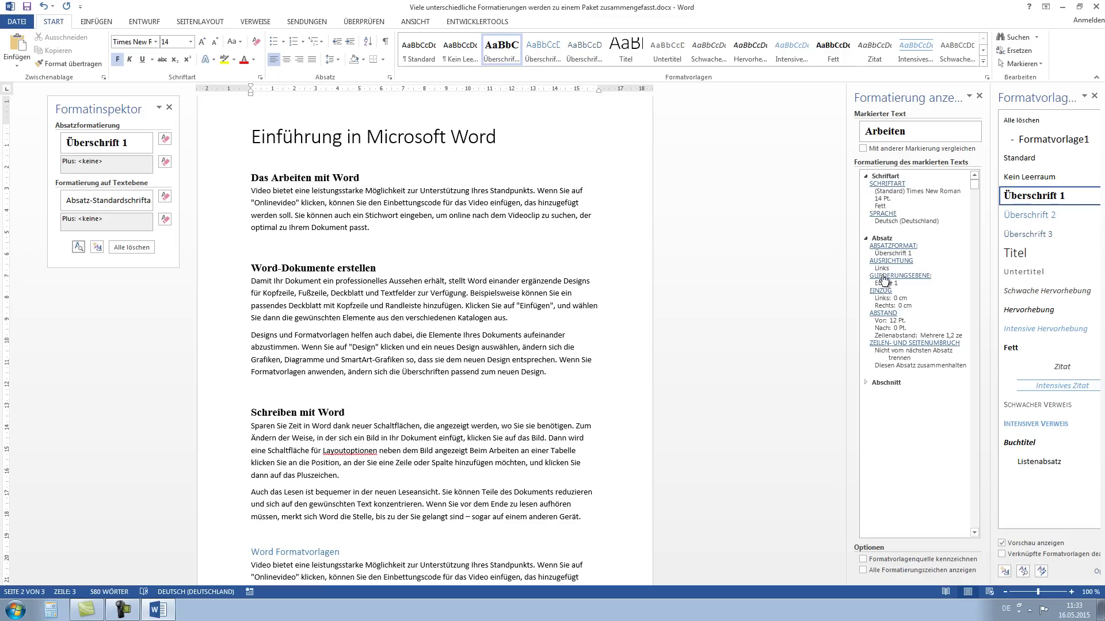
click(895, 184)
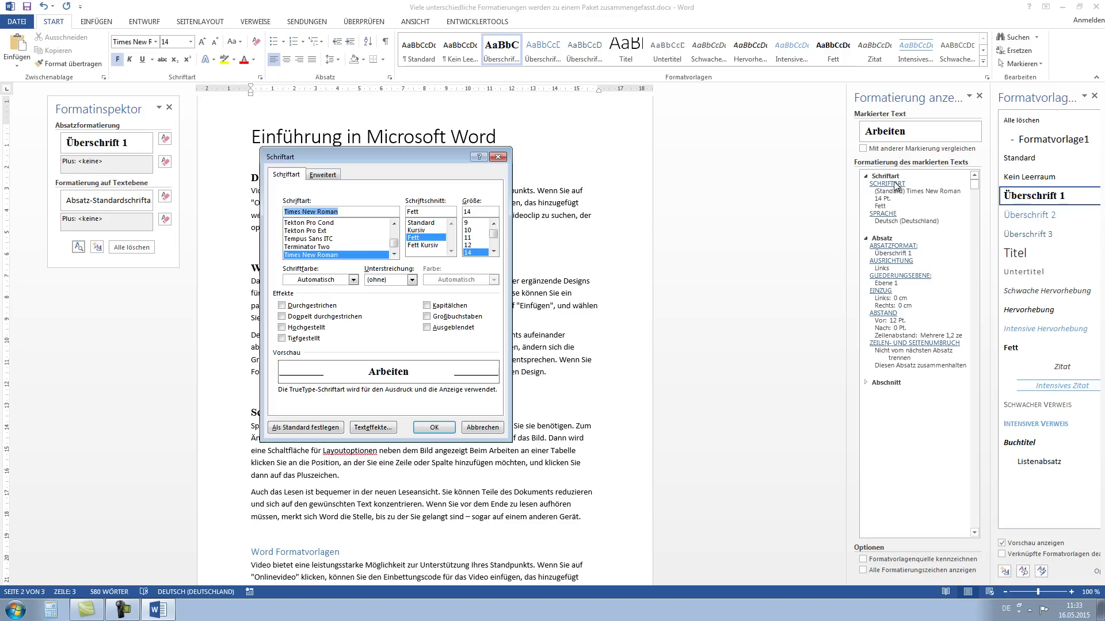
drag(315, 158, 483, 152)
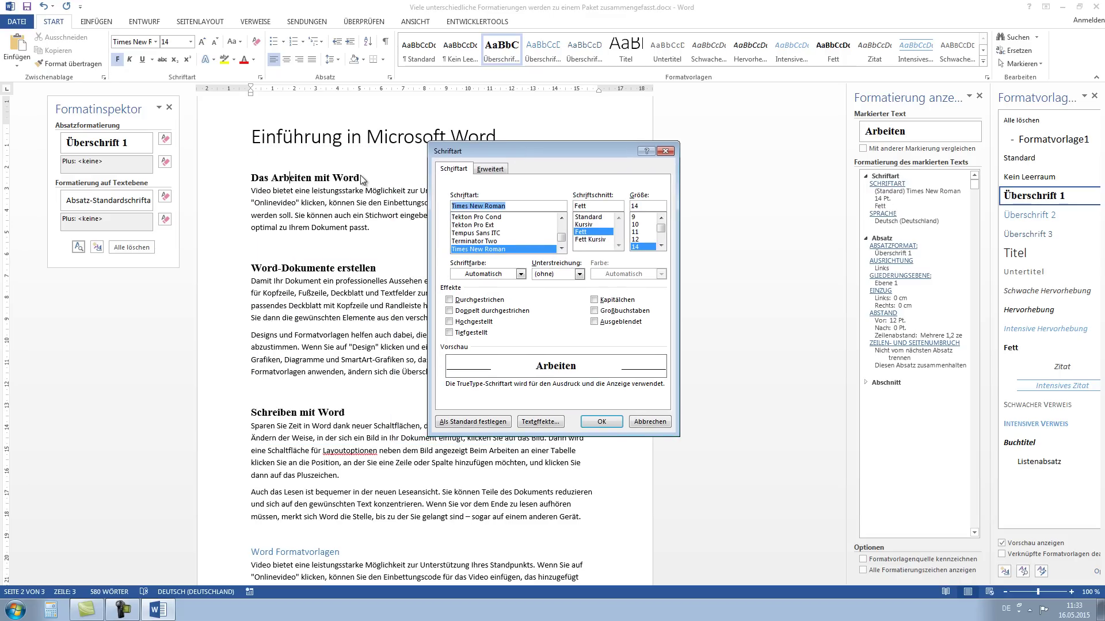
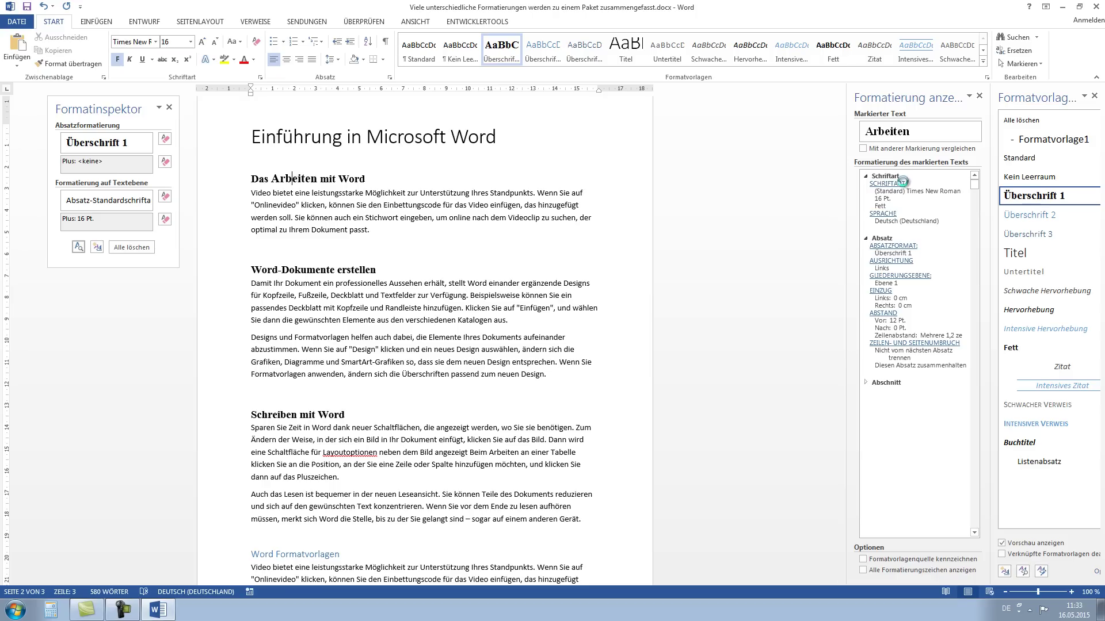
Set the word 'Arbeiten' in the heading to 22 pt in the Schriftart dialog
click(887, 184)
click(661, 246)
click(638, 240)
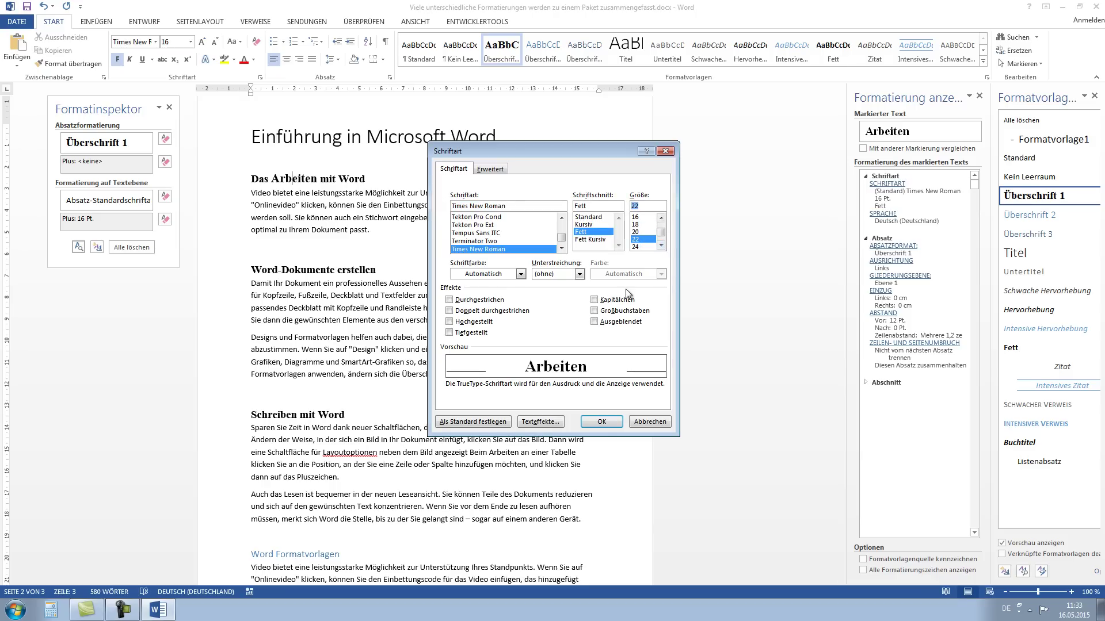
click(601, 422)
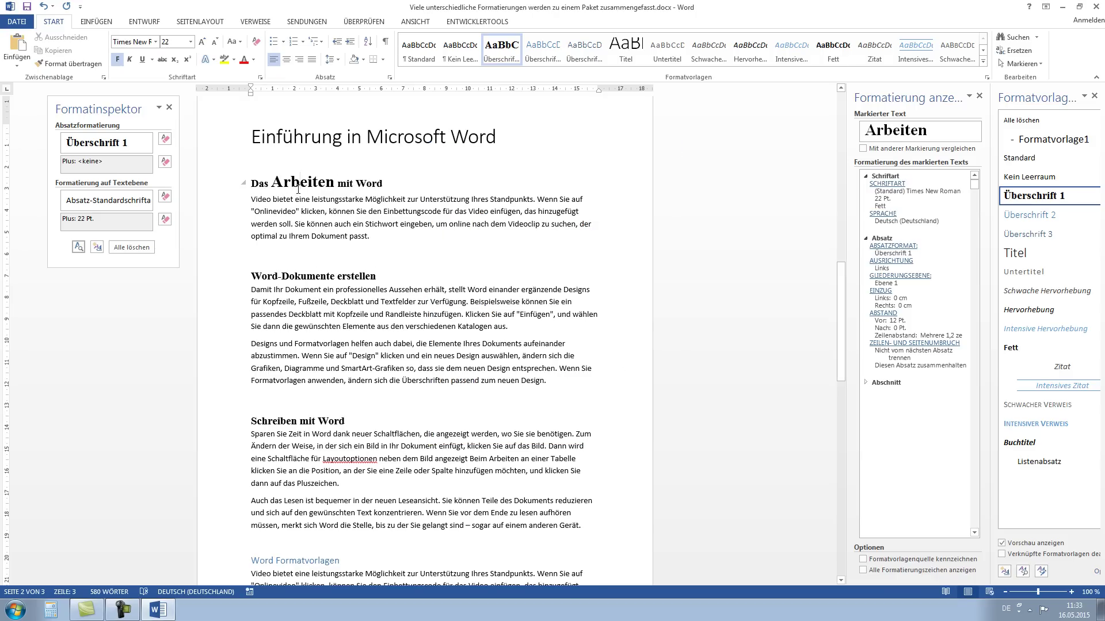
Compare the formatting of other heading and body text against the enlarged 'Arbeiten'
click(320, 276)
click(361, 277)
click(300, 183)
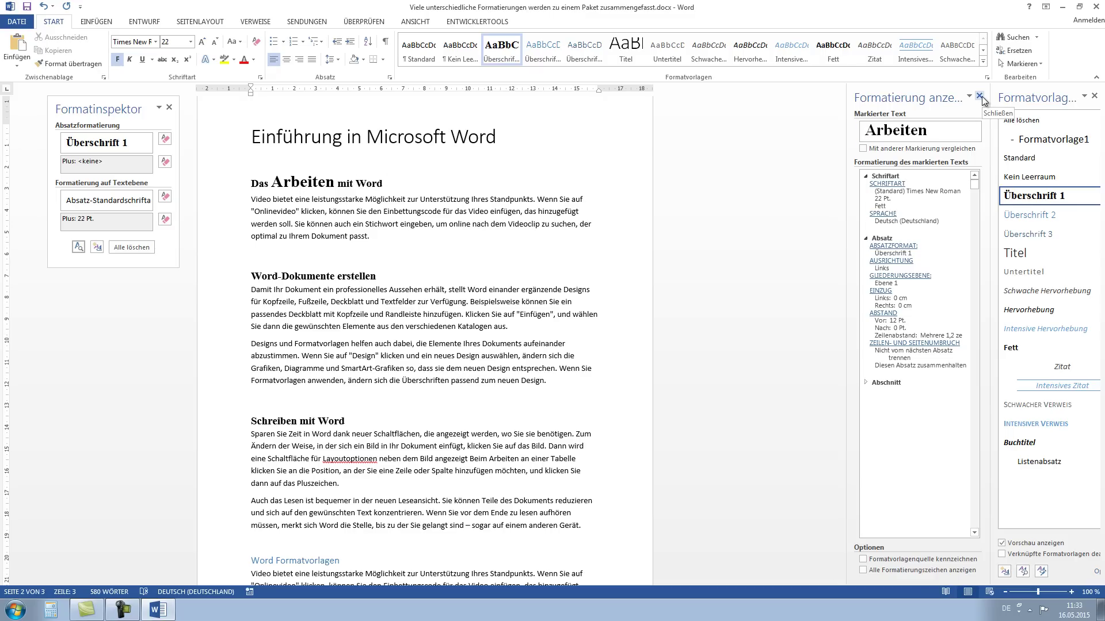
Close Formatierung anzeigen, reapply plain Überschrift 1 to the heading, and widen the Formatvorlagen pane
click(978, 95)
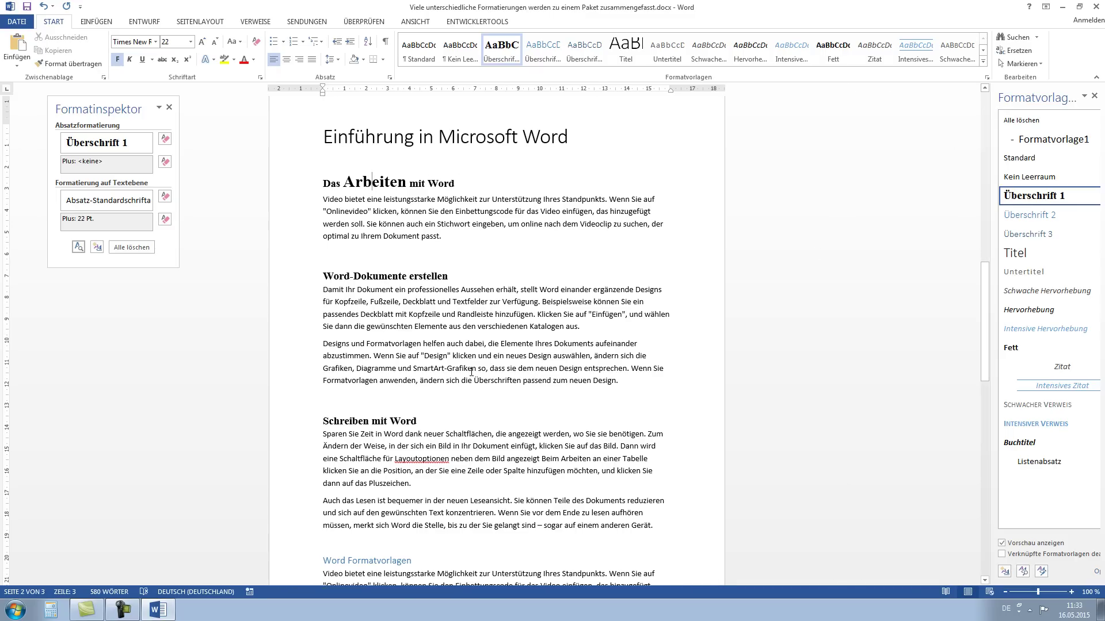
right_click(1044, 201)
click(1030, 225)
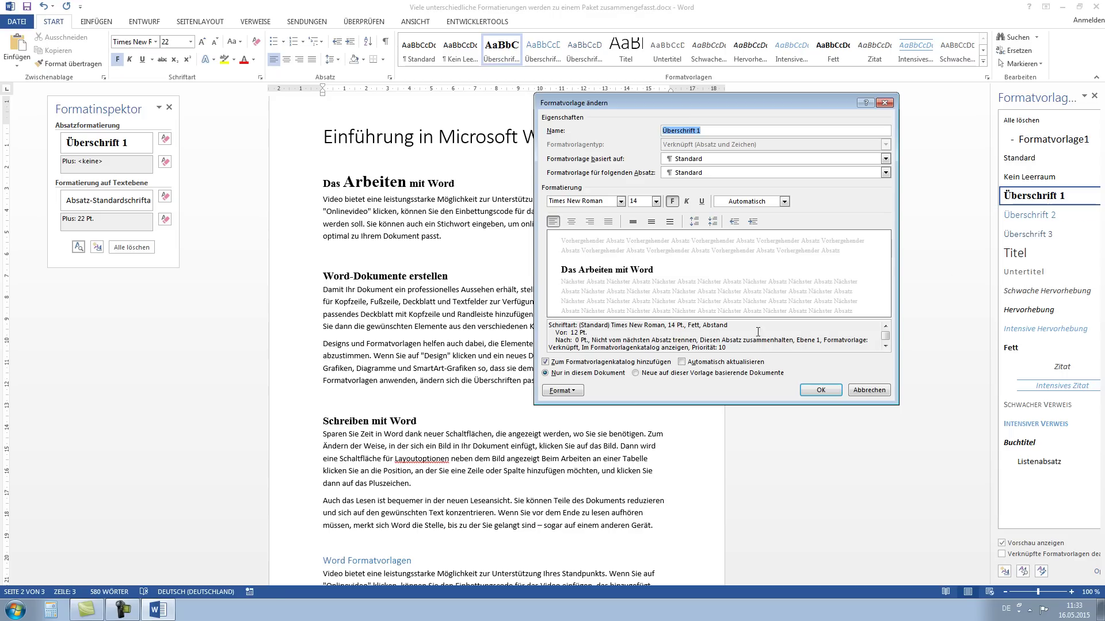
click(866, 390)
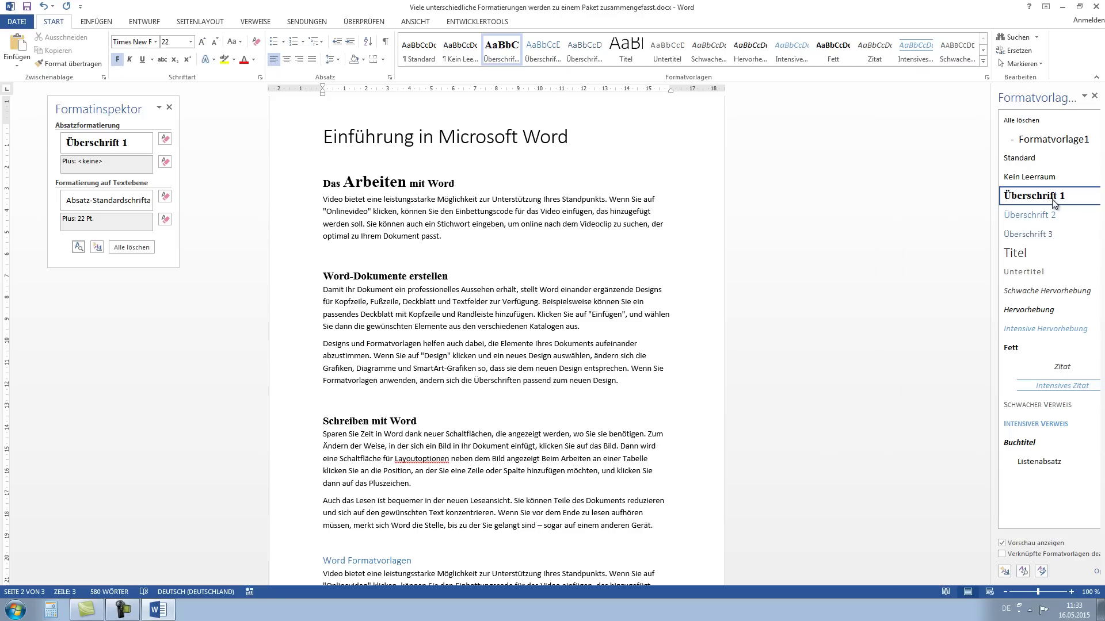
click(1034, 196)
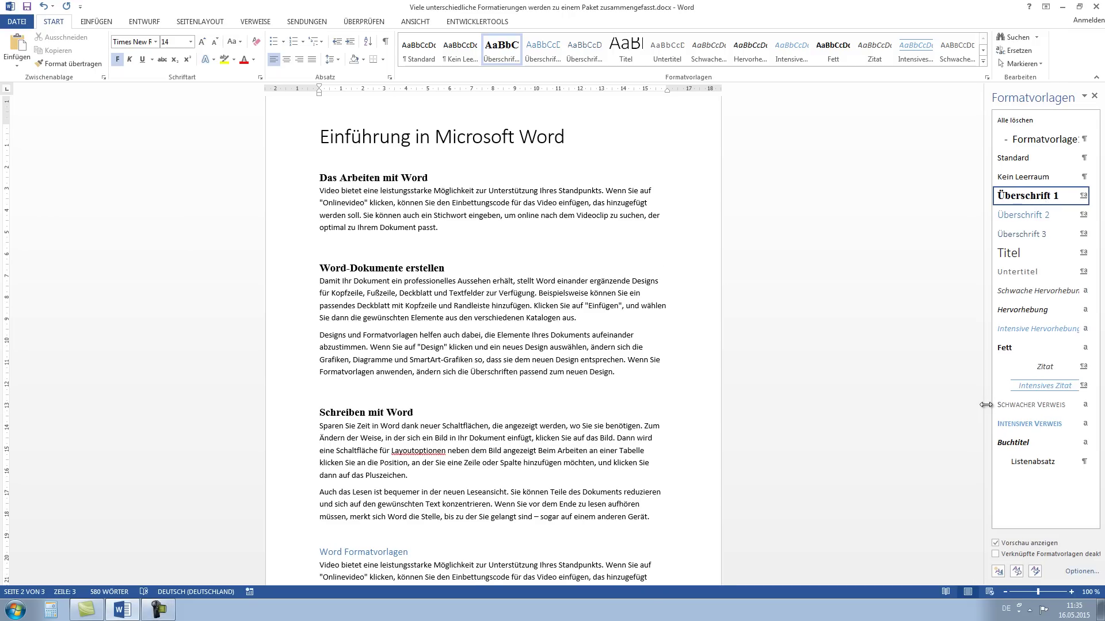
drag(986, 405, 976, 405)
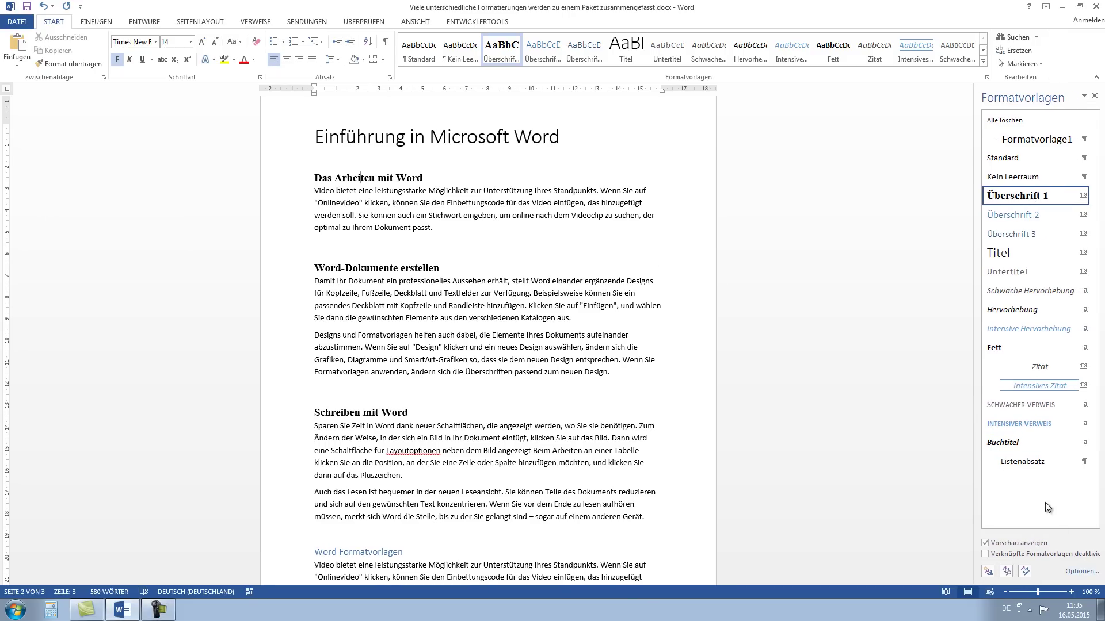
drag(976, 468, 951, 469)
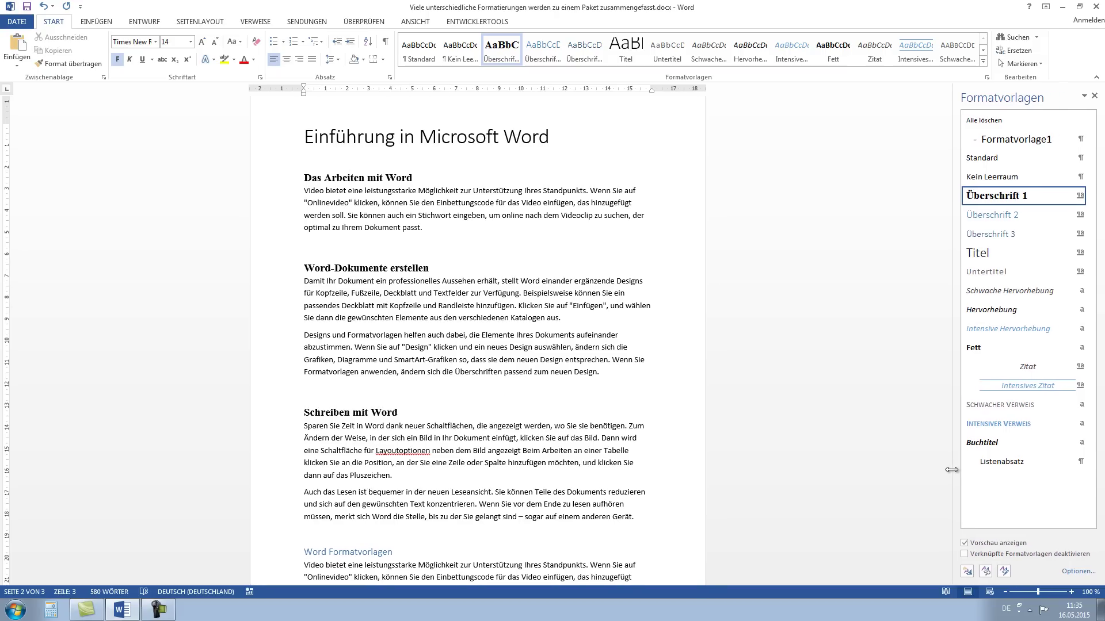
Switch the styles pane to show all styles and scroll through the list
click(1076, 572)
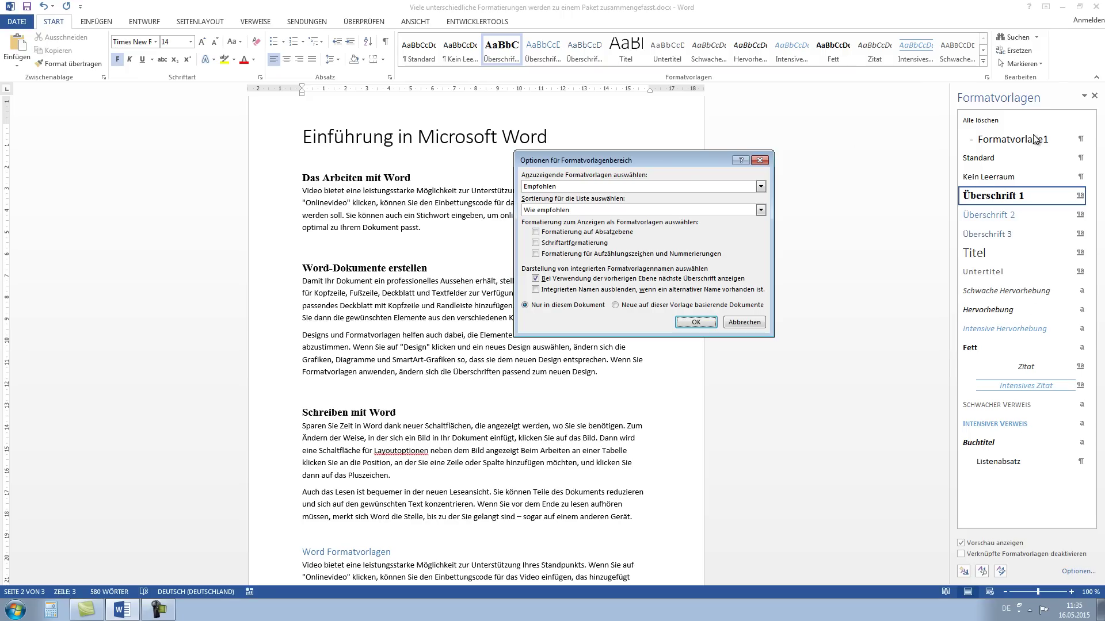
click(760, 186)
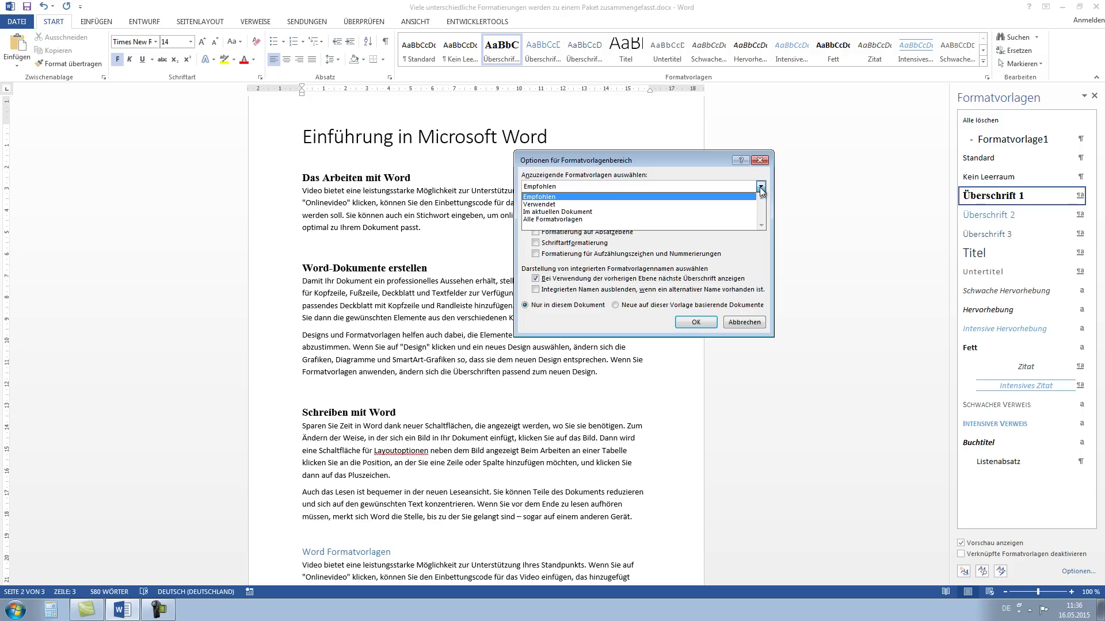
click(735, 221)
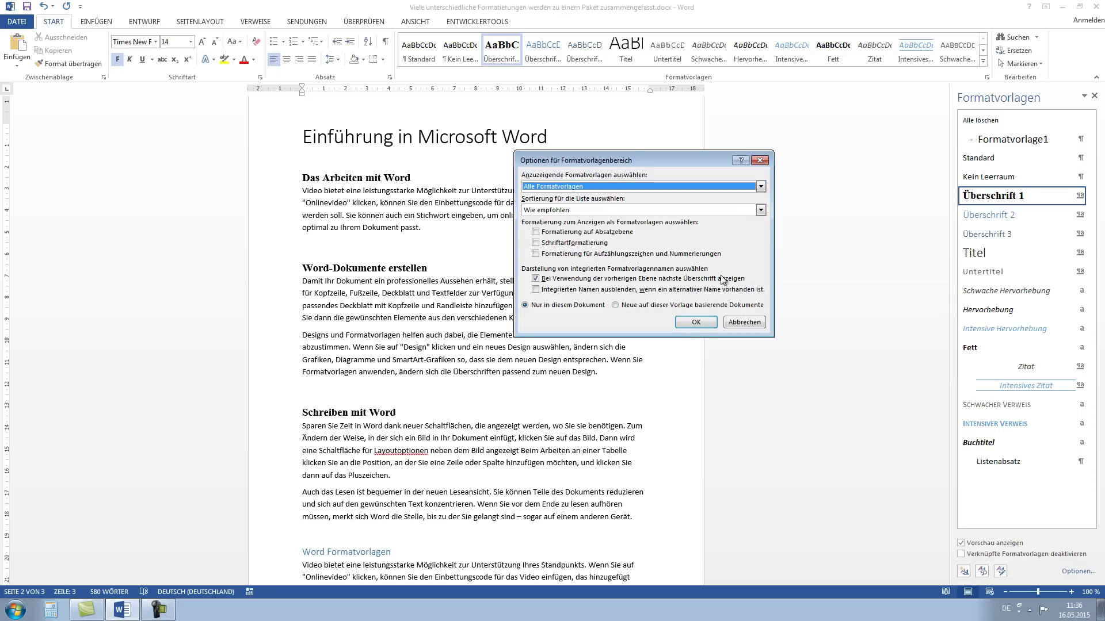
click(696, 323)
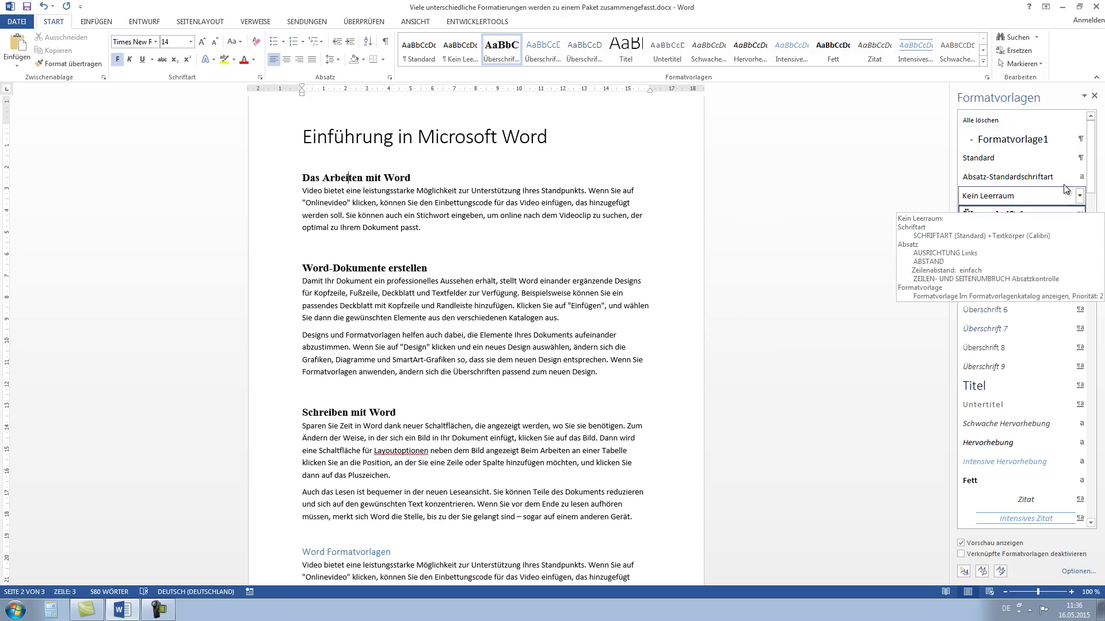
mouse_move(1019, 253)
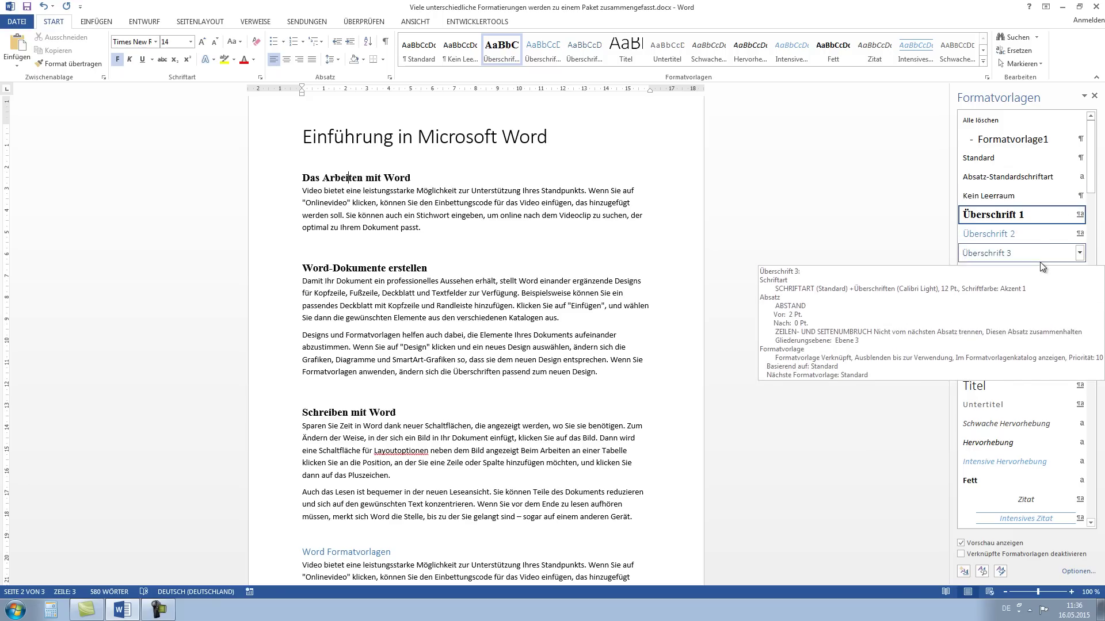
mouse_move(1090, 161)
mouse_down()
mouse_move(1078, 488)
mouse_move(1051, 471)
mouse_up()
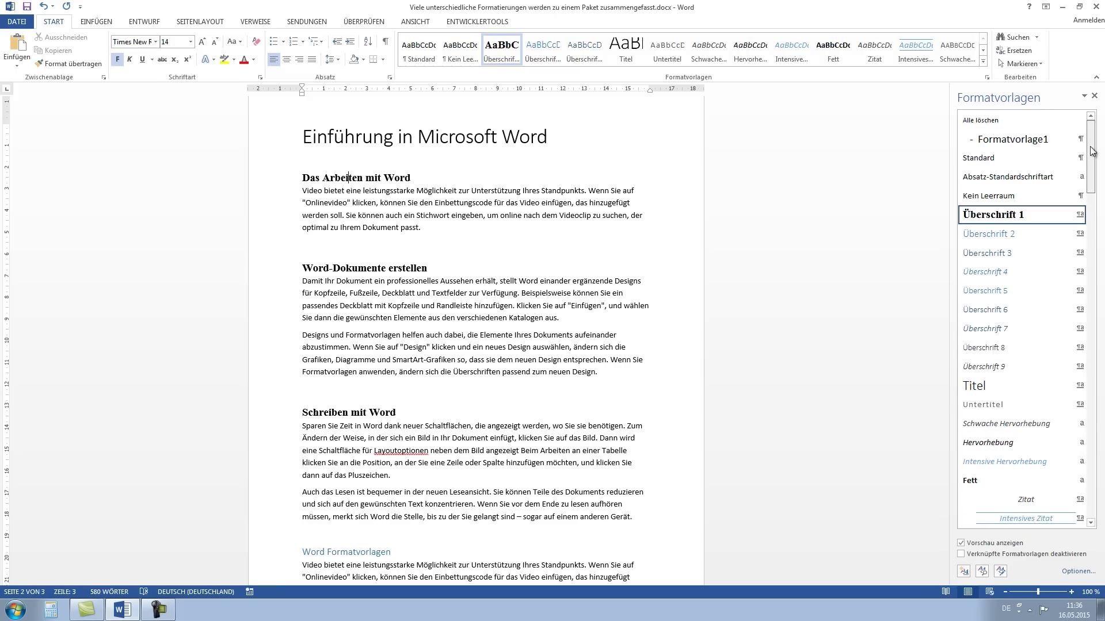
Set the styles pane back to showing only recommended styles
click(1073, 572)
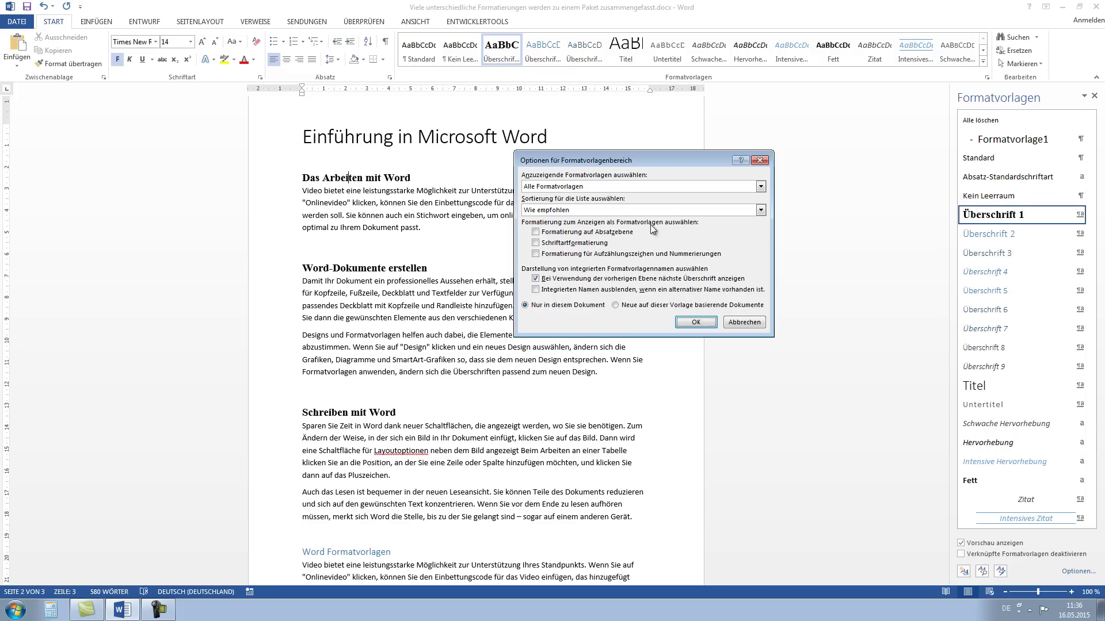
click(625, 188)
click(625, 197)
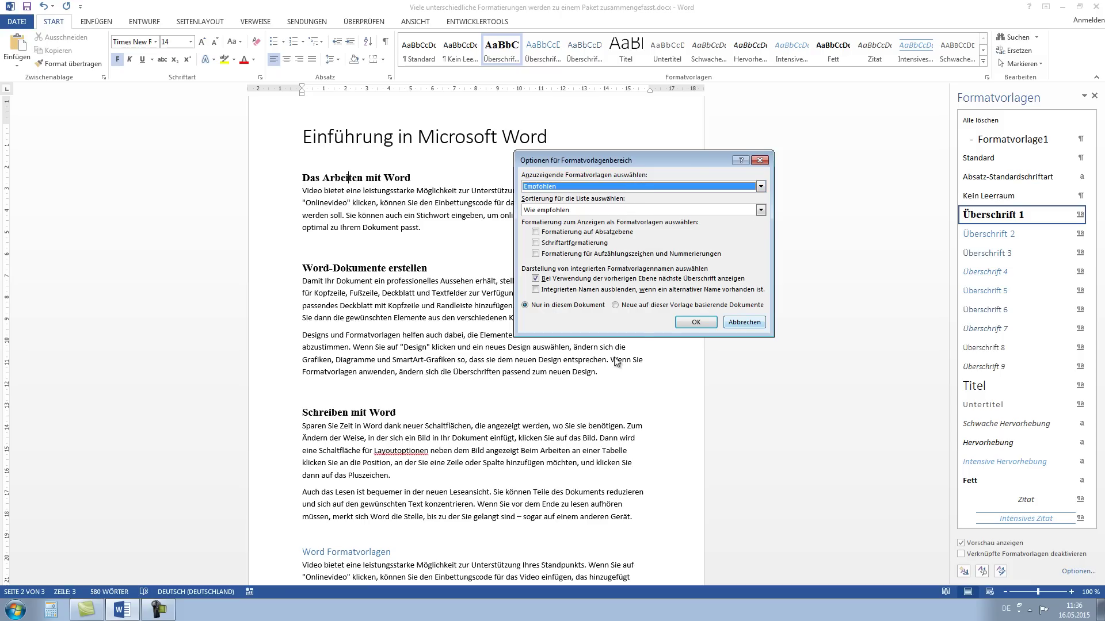
click(696, 322)
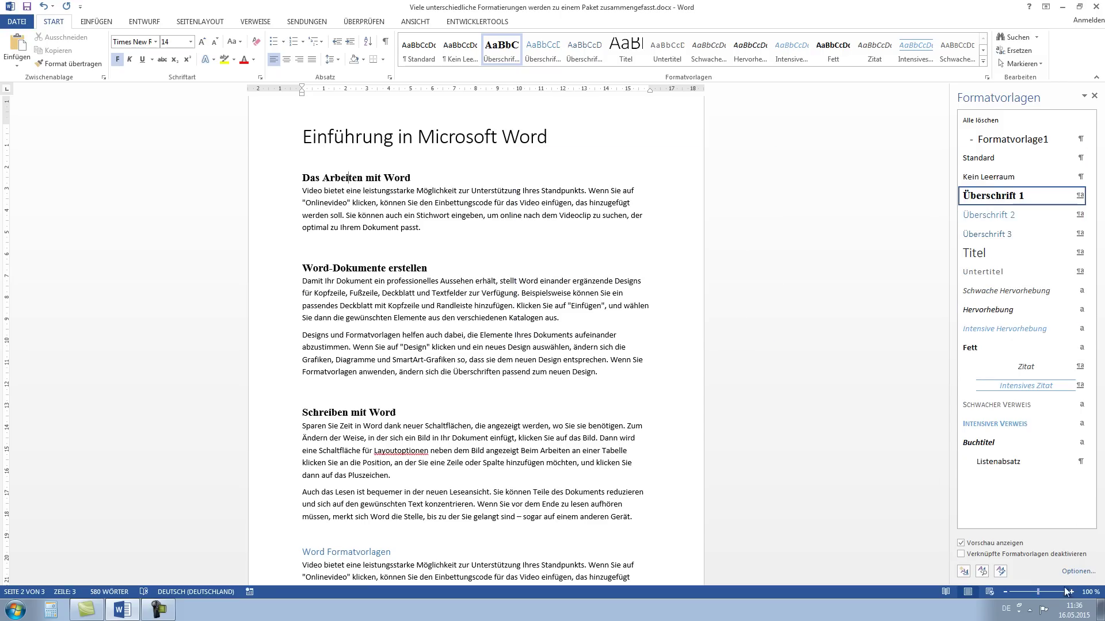
Check the sort order in the pane options, leaving it on 'Wie empfohlen'
click(1074, 572)
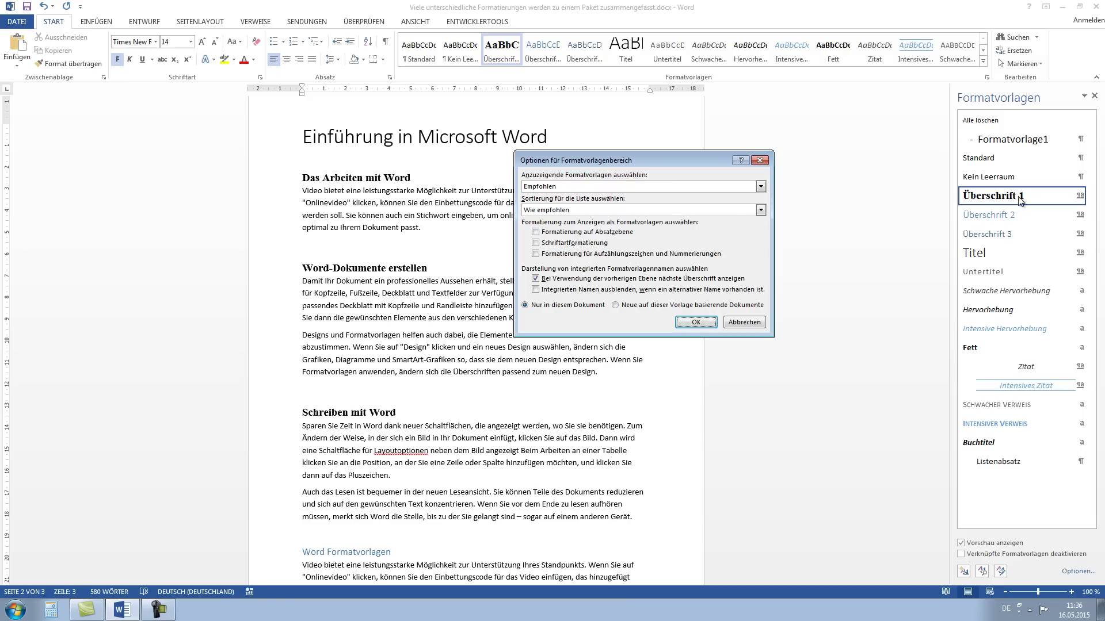
click(760, 211)
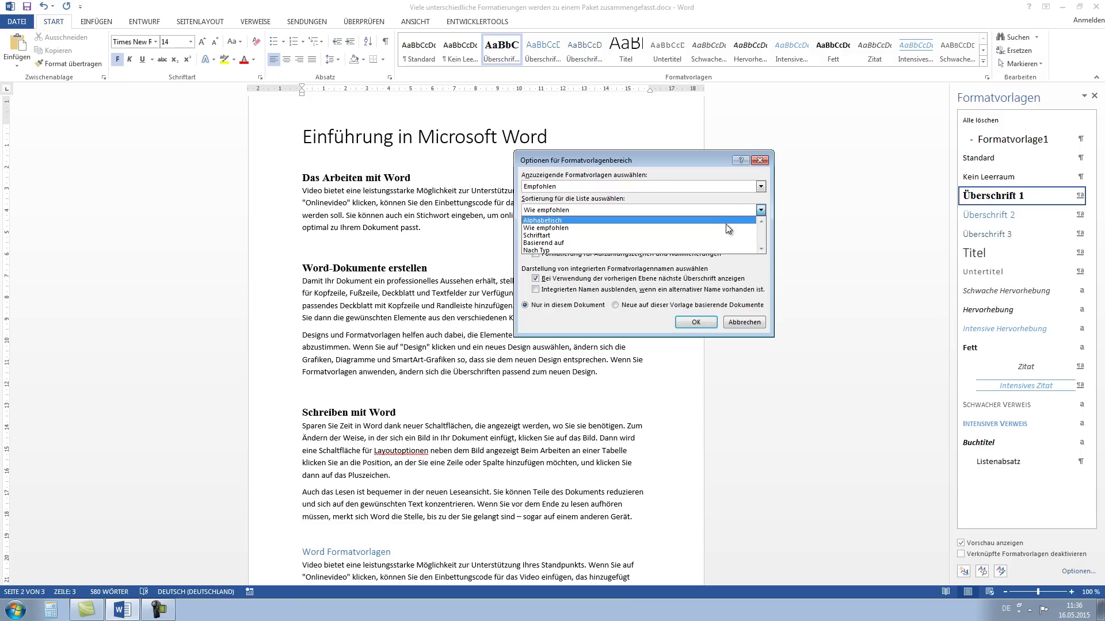
key(Escape)
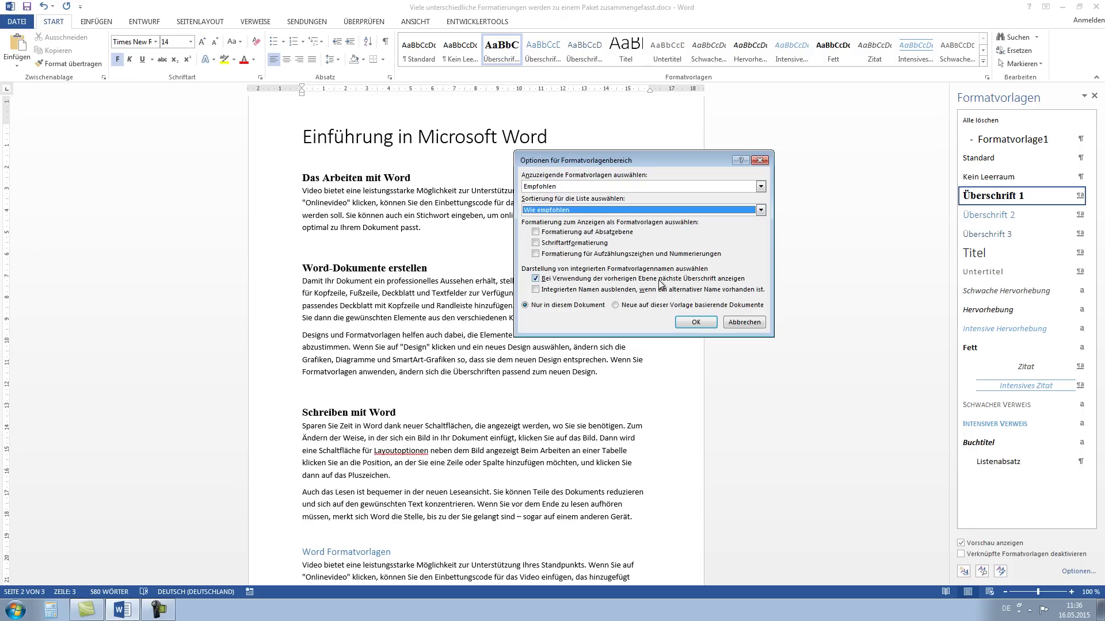
Try Überschrift 3, 6 and 7 on 'Schreiben mit Word', then restore Überschrift 1
click(697, 323)
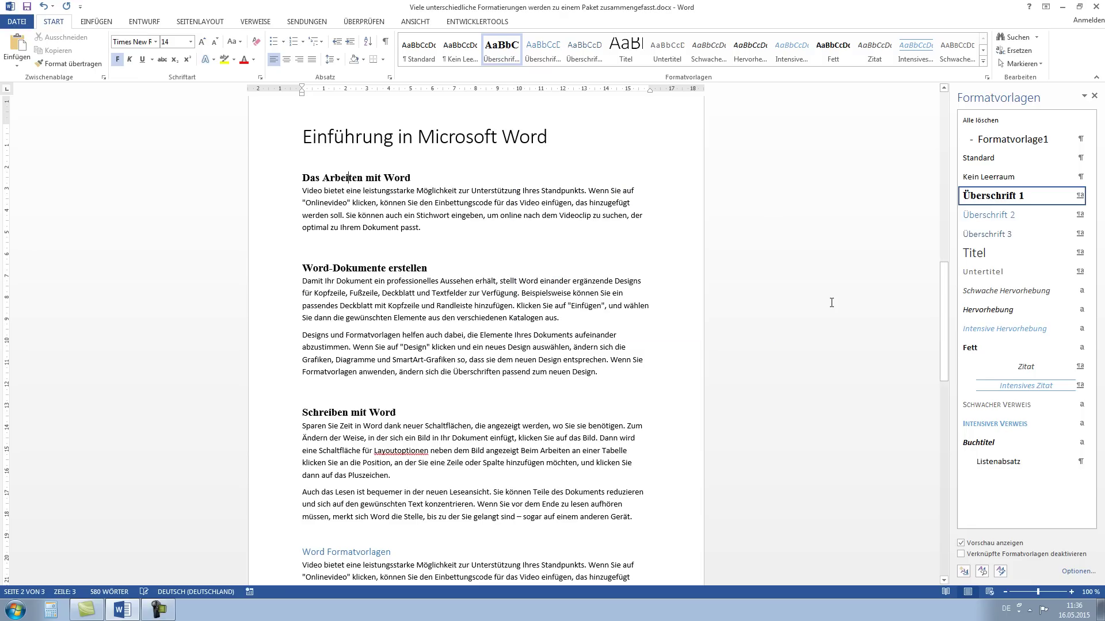
click(985, 236)
mouse_move(993, 254)
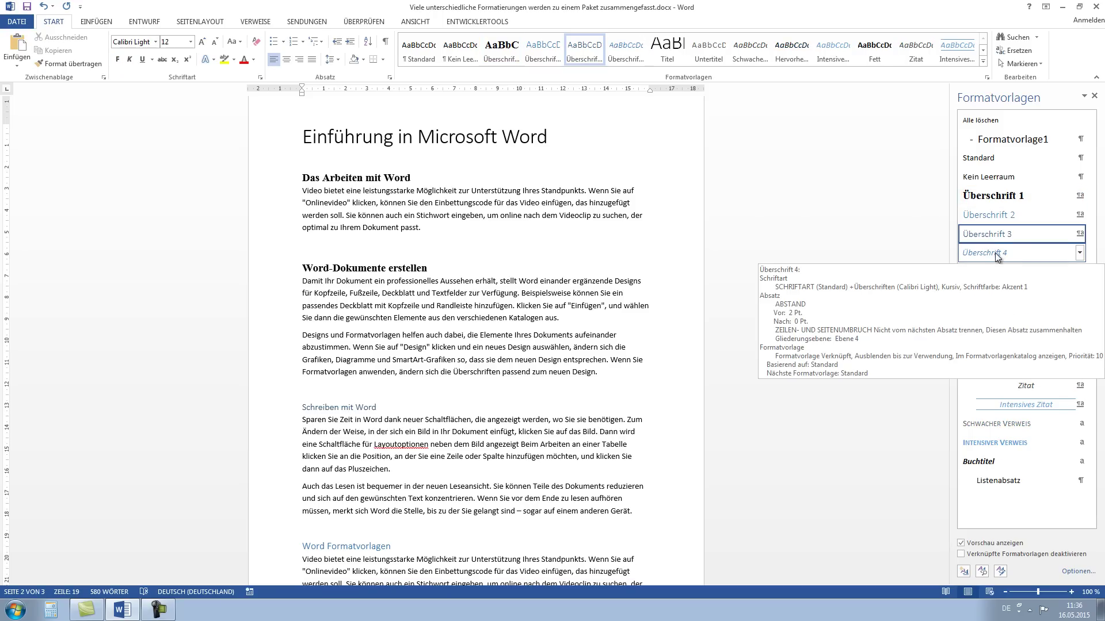
click(992, 259)
click(996, 270)
click(994, 294)
click(994, 310)
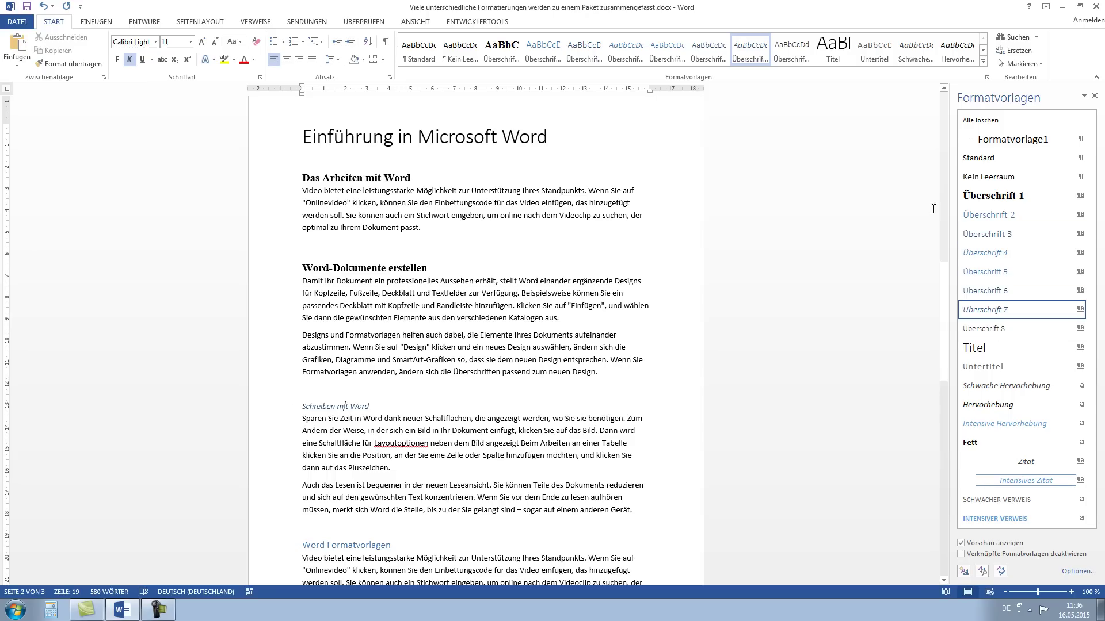
click(988, 215)
click(991, 196)
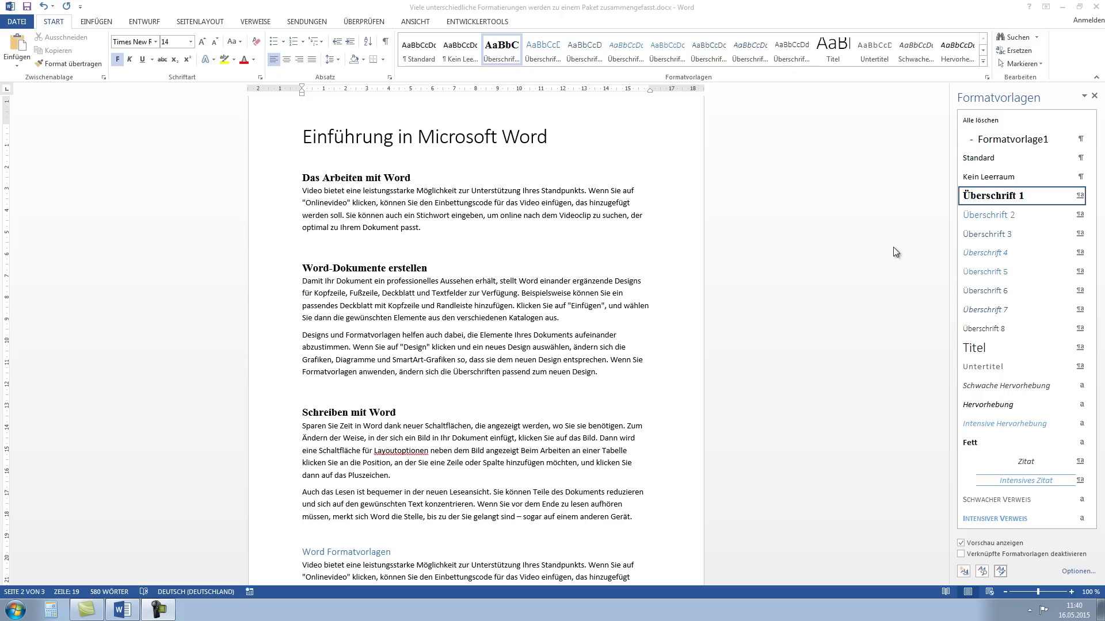
Open Formatvorlagen verwalten at the Empfehlen tab and scroll to the top of the list
click(1000, 575)
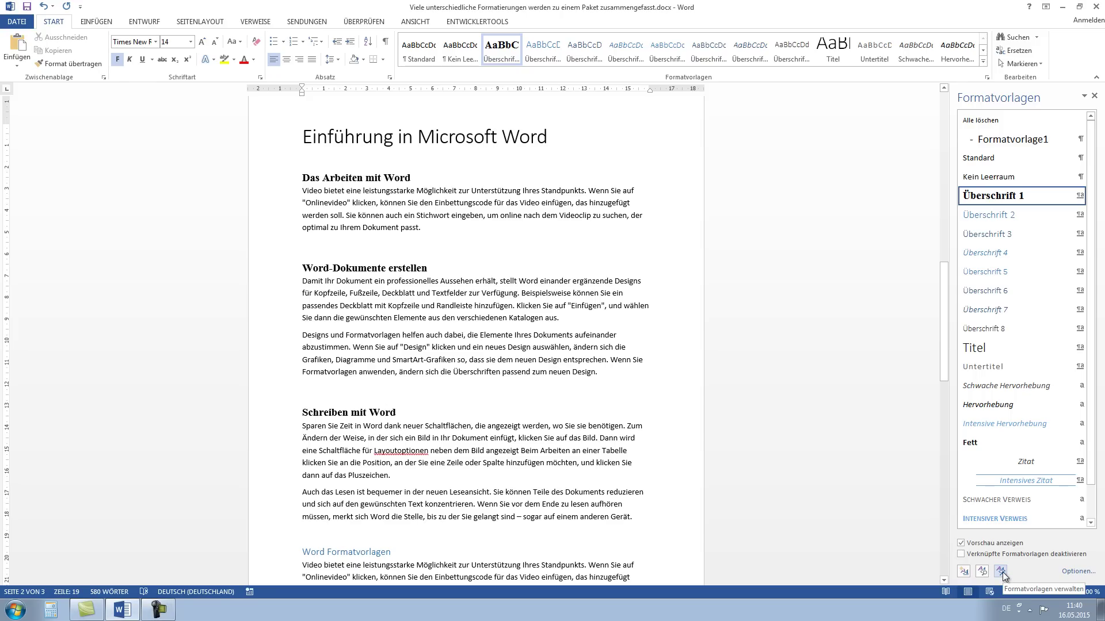
click(1001, 571)
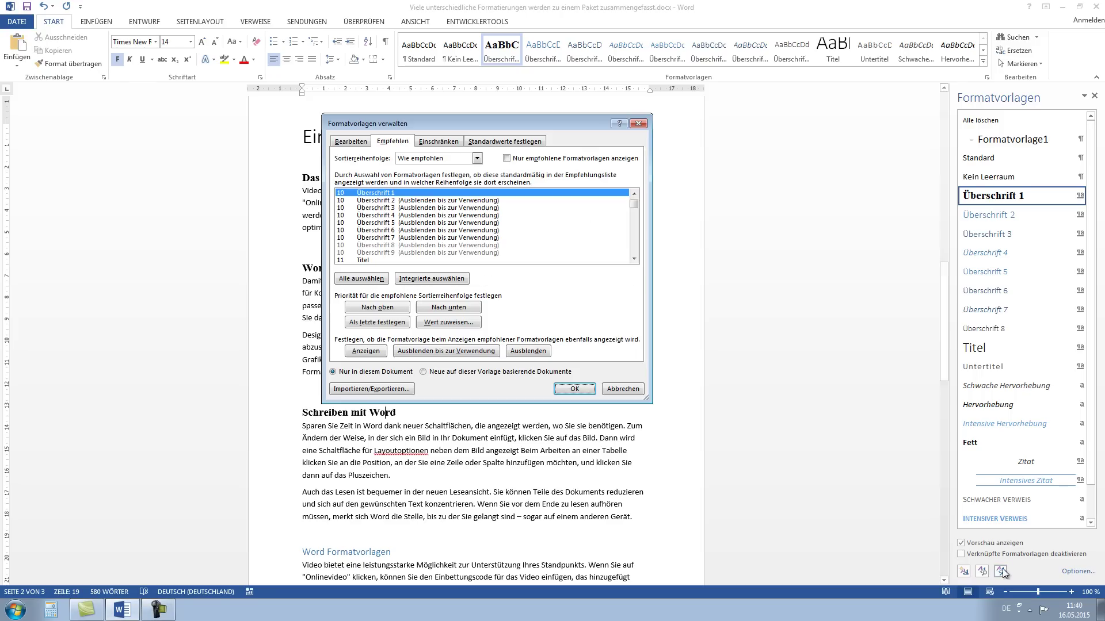
click(360, 144)
click(391, 143)
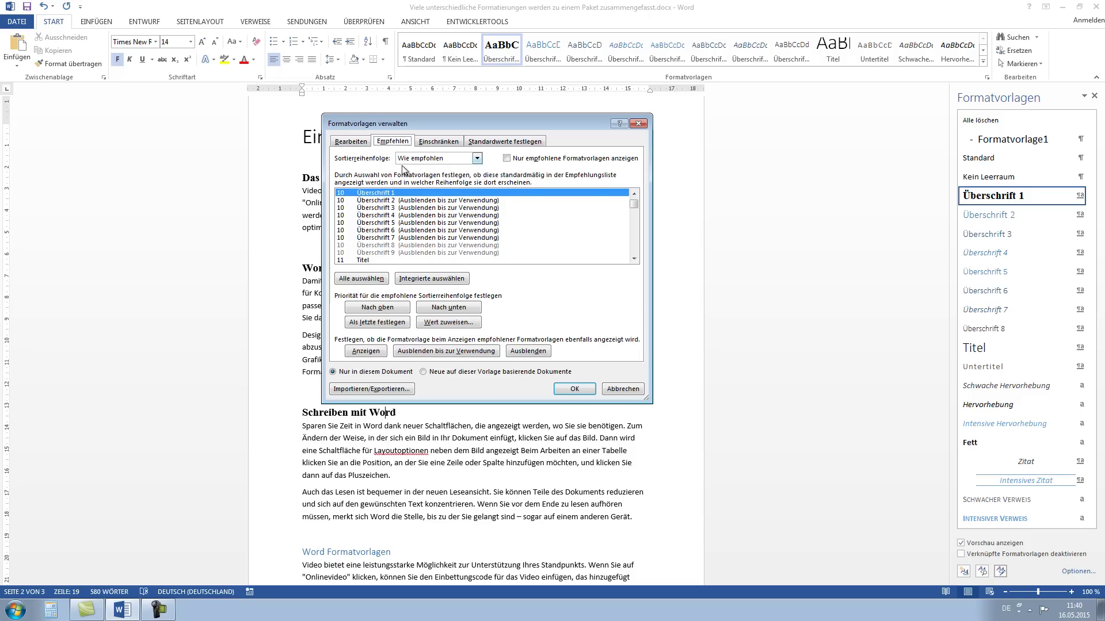
scroll(570, 207, up, 1)
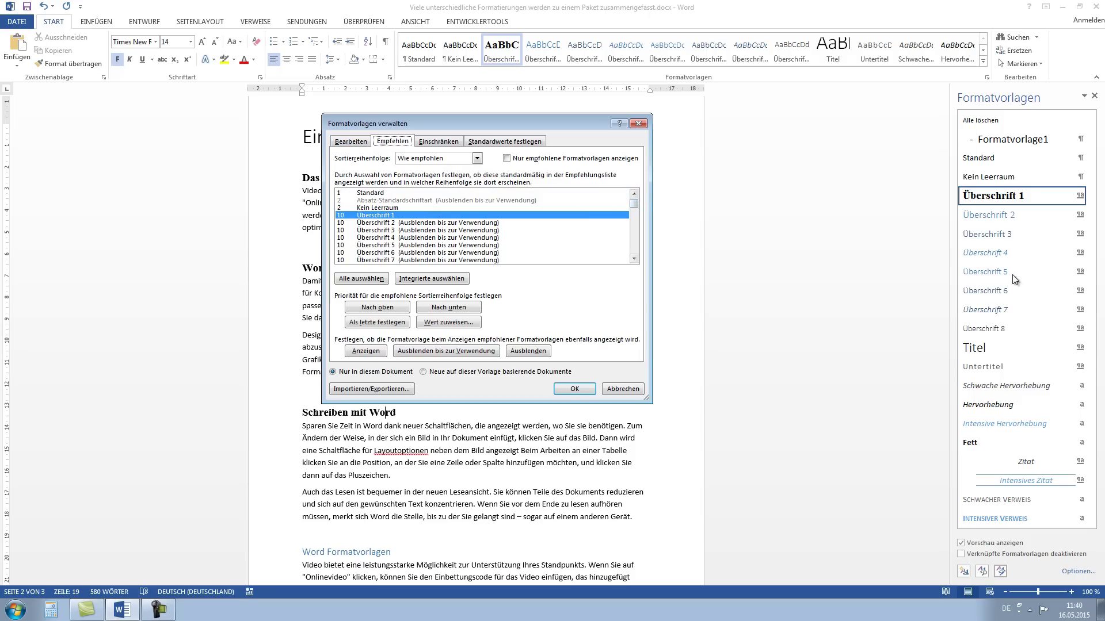
scroll(384, 196, up, 1)
Toggle Formatvorlage1 through Ausblenden and Ausblenden bis zur Verwendung, ending on Anzeigen
click(386, 193)
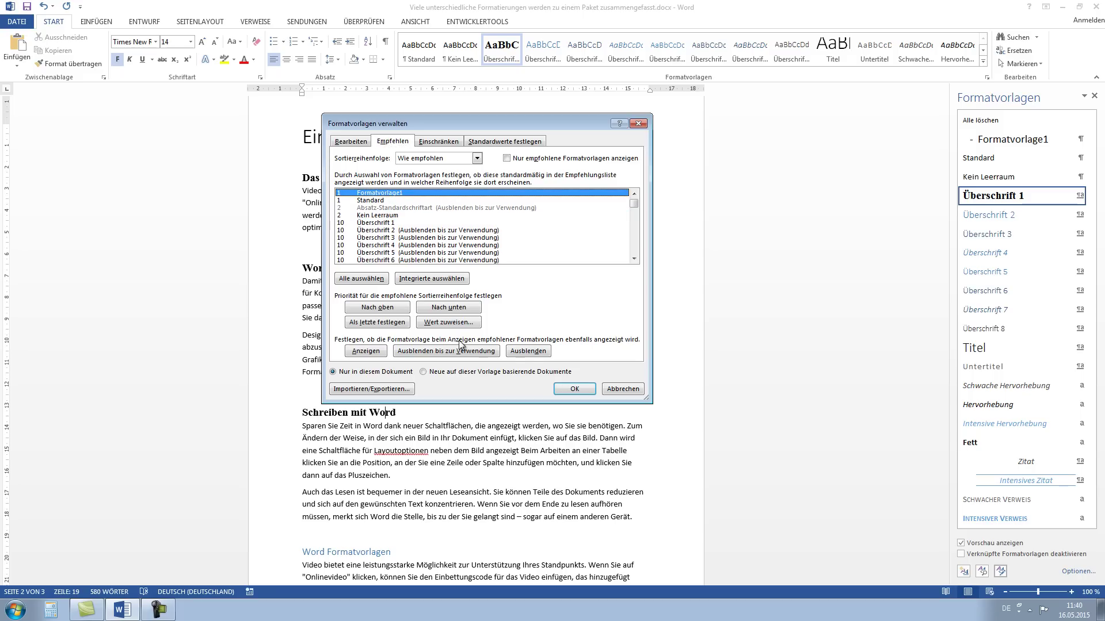
click(527, 352)
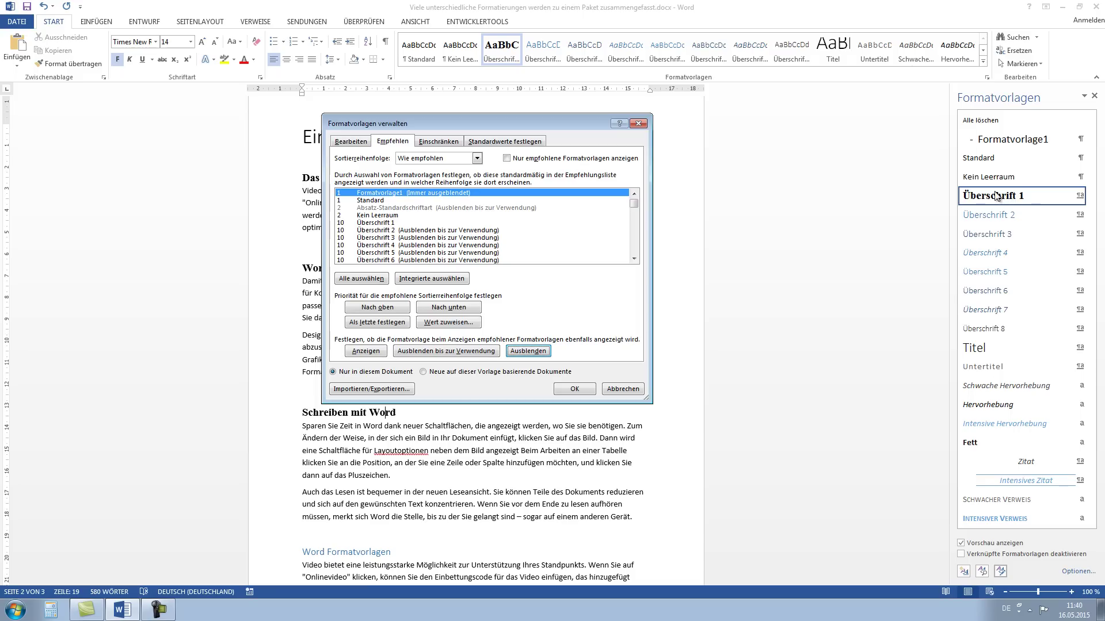
click(450, 354)
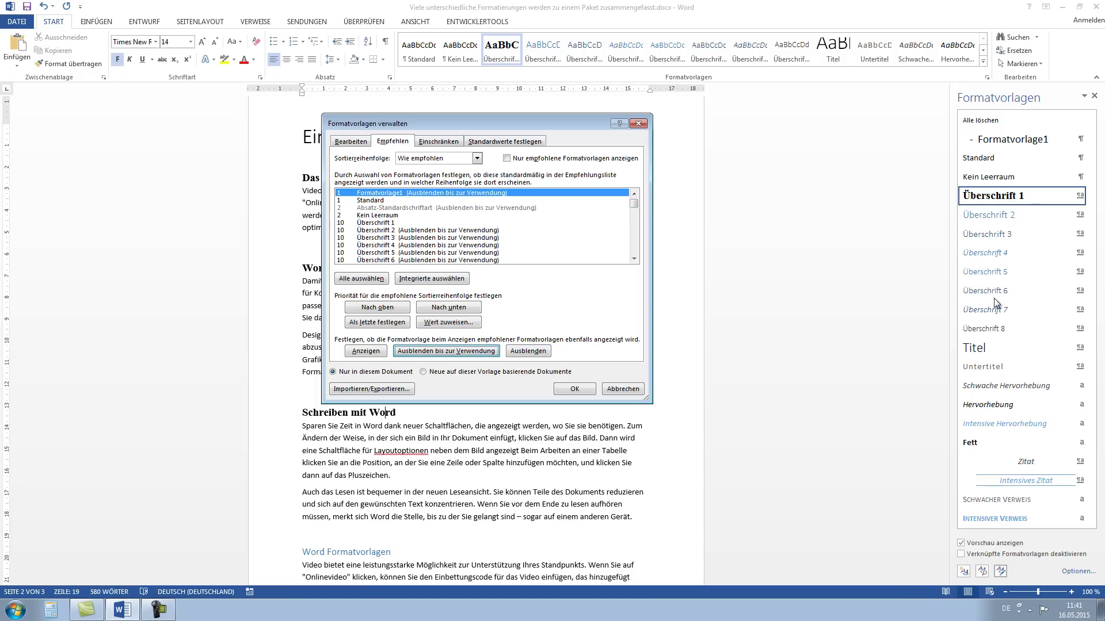
click(413, 352)
click(373, 351)
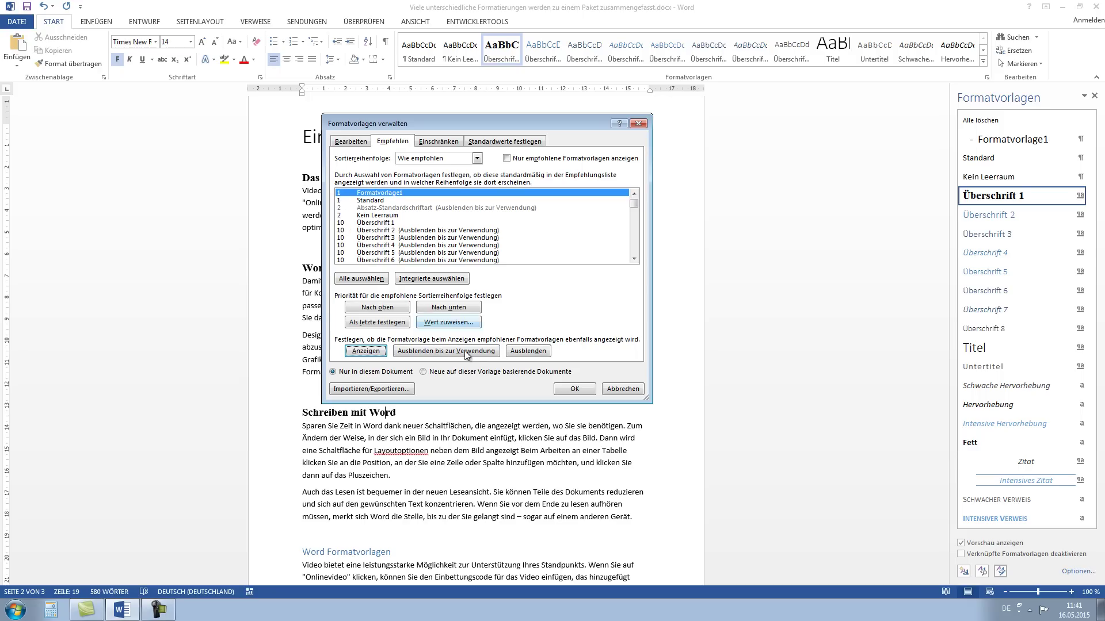
Move Formatvorlage1 five places down the recommended order
click(438, 309)
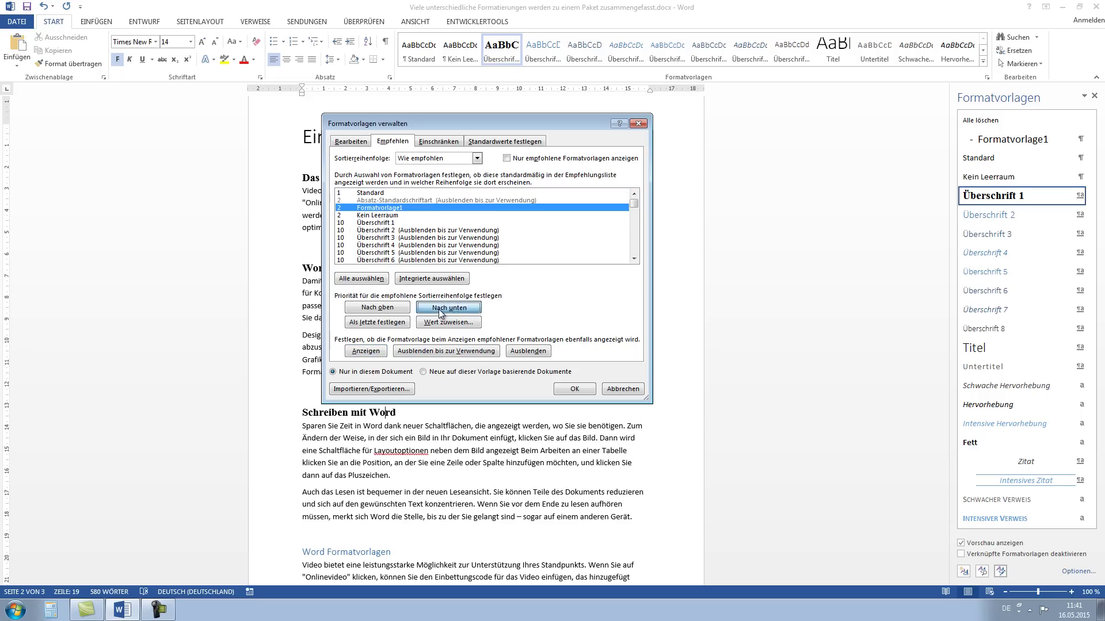
click(438, 309)
click(438, 309)
click(438, 309)
click(439, 309)
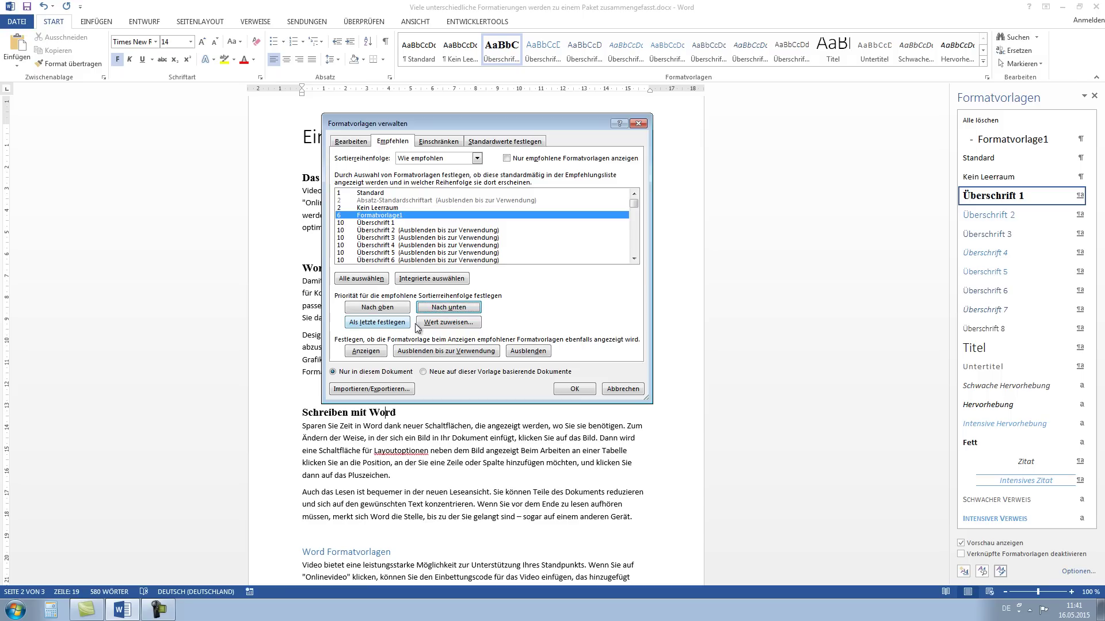
Assign Formatvorlage1 priority 10 and close Formatvorlagen verwalten with OK
click(433, 323)
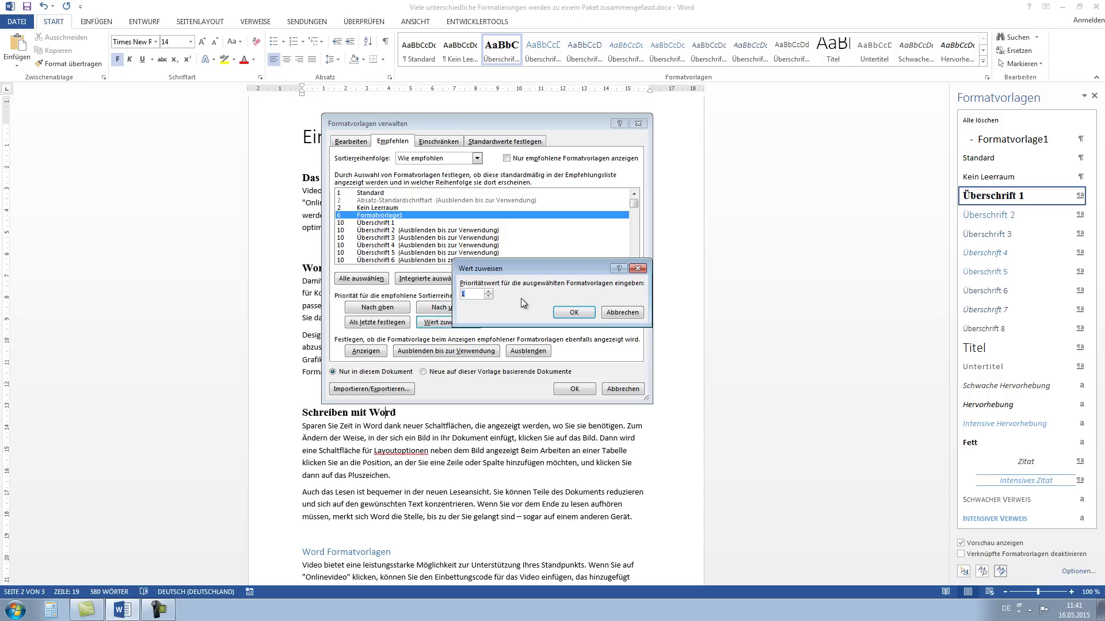
text(10)
click(566, 311)
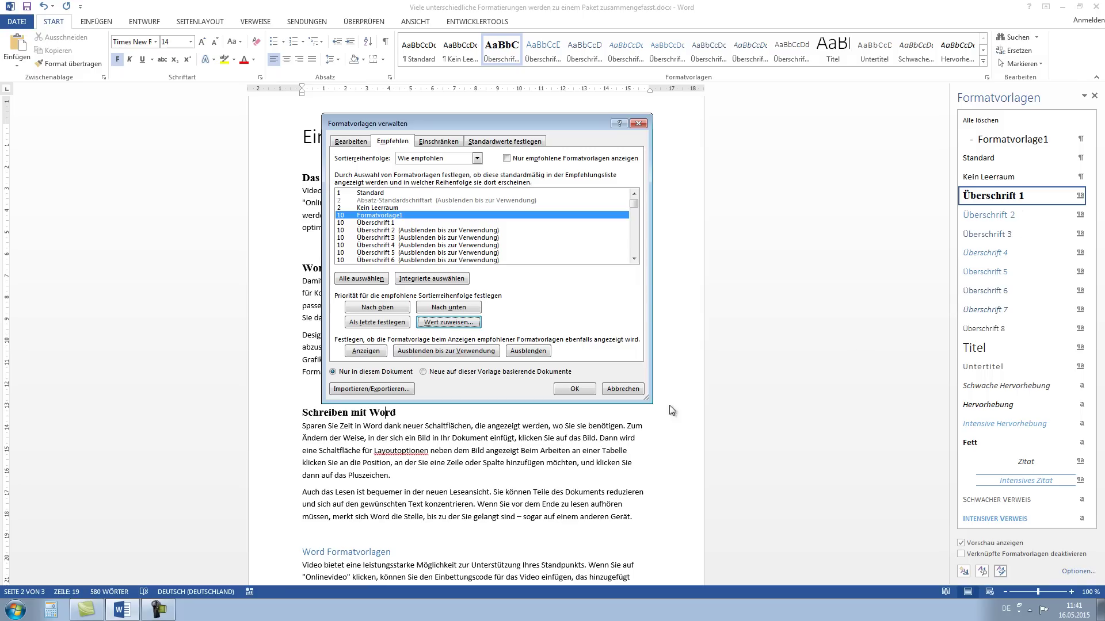
click(581, 390)
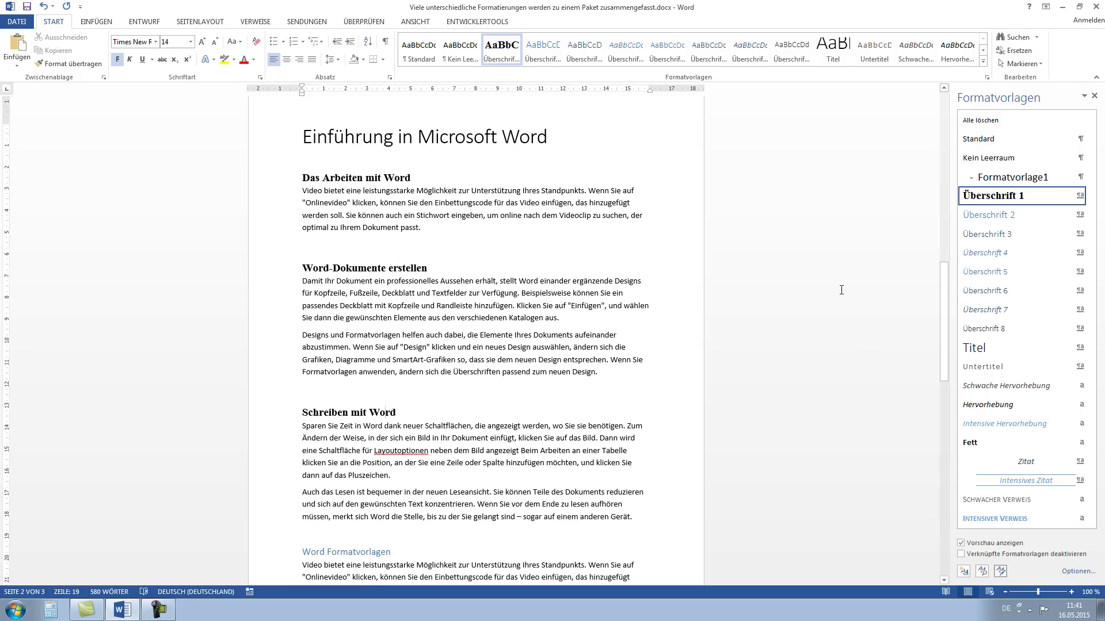